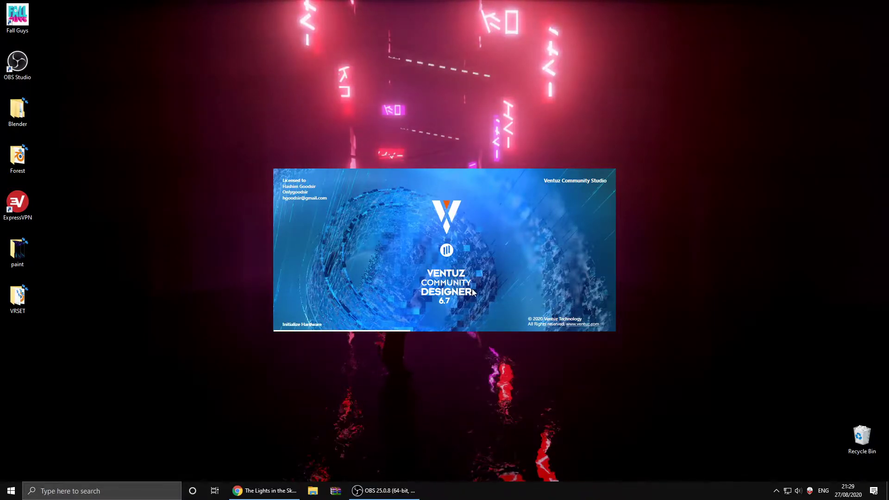
Dismiss the startup error, open the ONLYGOODSIR project and start from an empty scene instead of an existing one
left_click(499, 253)
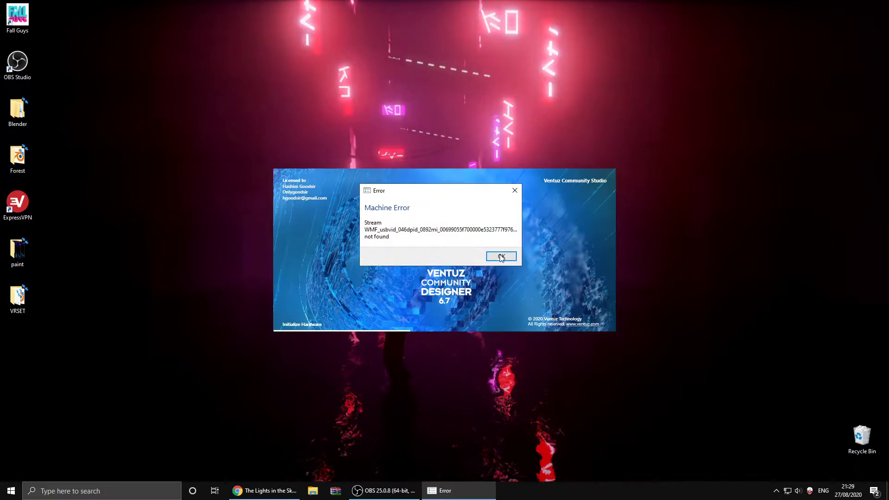
left_click(501, 257)
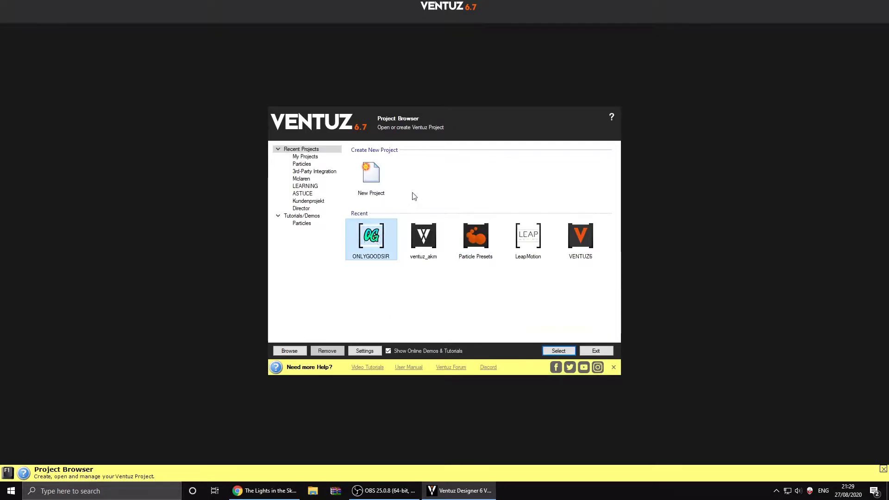
double_click(382, 246)
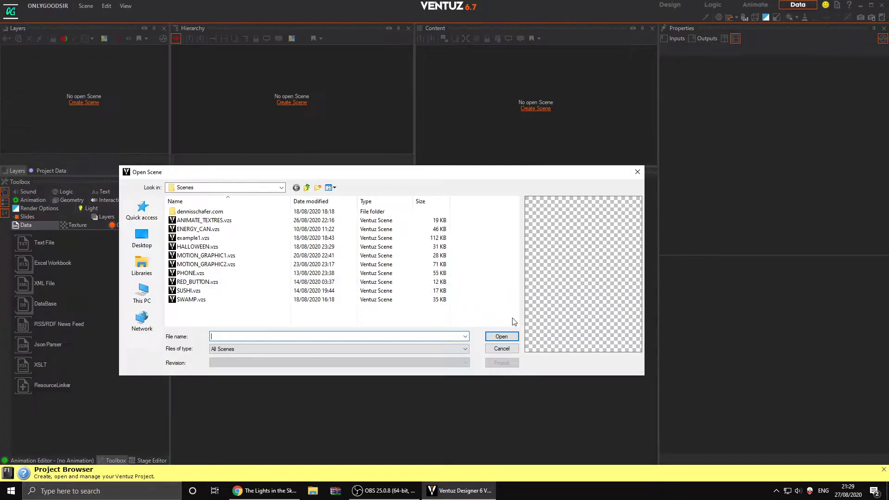
left_click(502, 350)
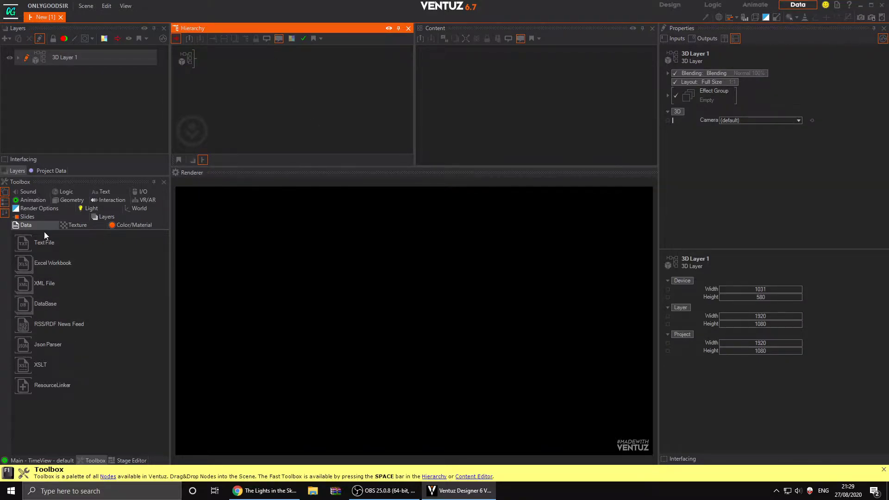
Add an Axis node to the 3D layer's hierarchy and attach an Effect Mirror node after it
left_click(137, 210)
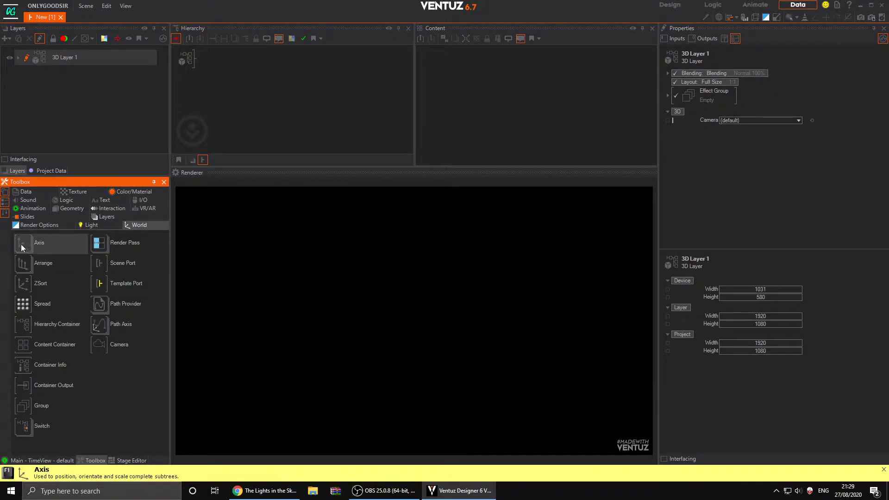
left_click_drag(212, 57, 218, 56)
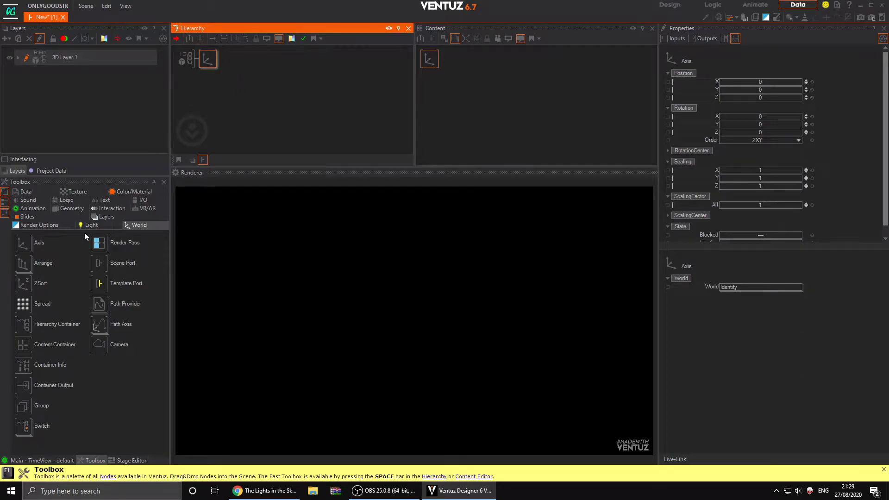
left_click(46, 224)
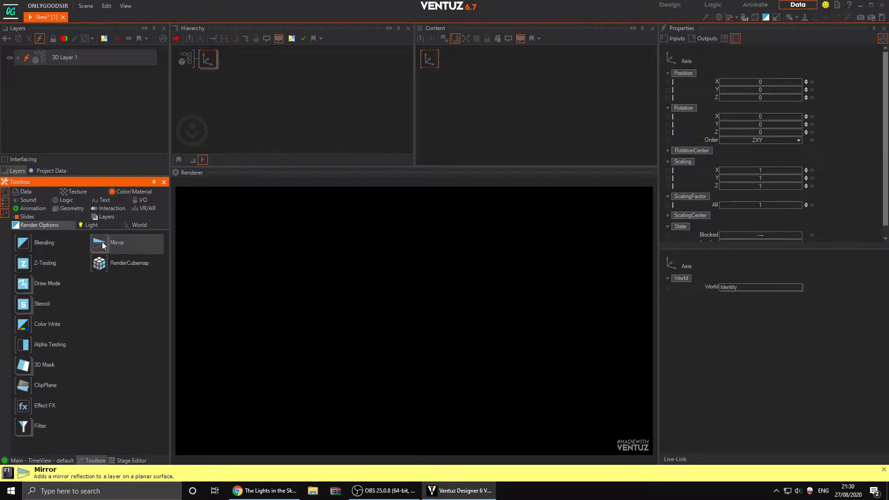
mouse_move(102, 246)
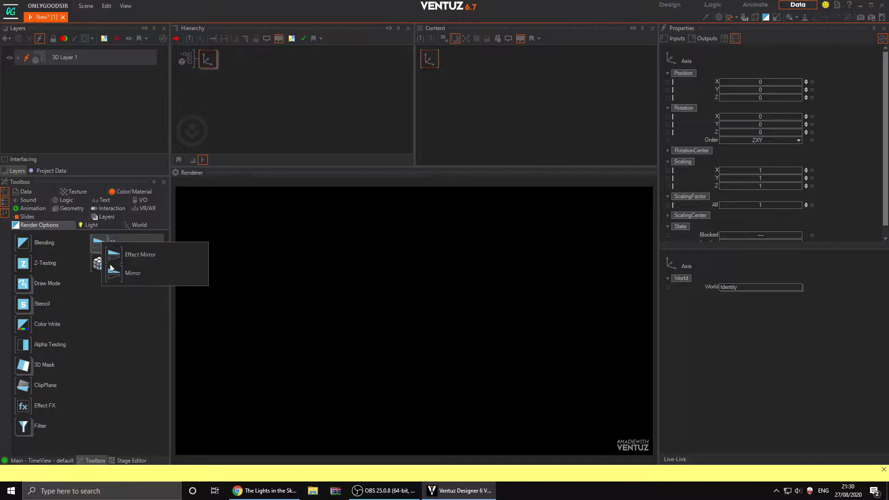
left_click_drag(119, 258, 218, 59)
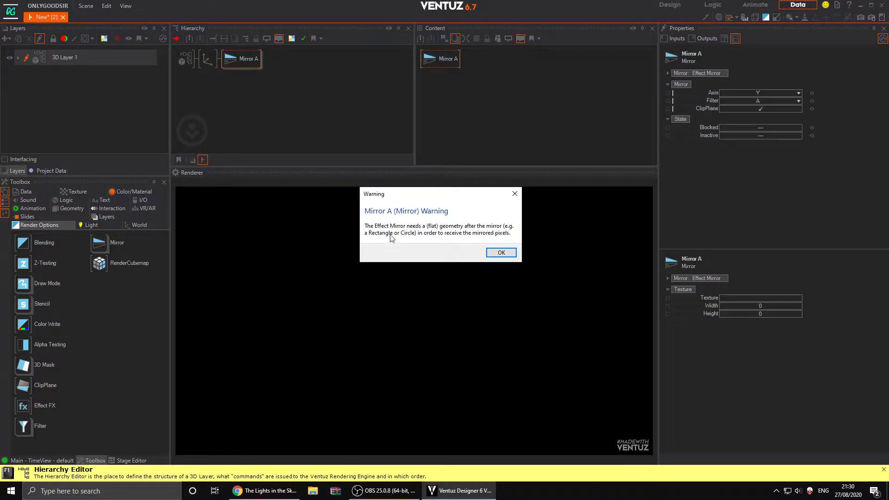
left_click(510, 257)
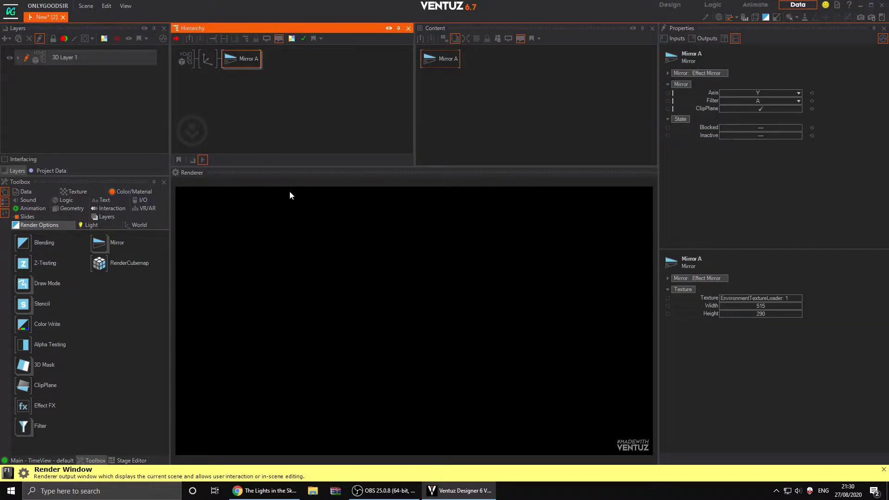
Add a Rectangle after the mirror node and insert a Material node between the mirror and the rectangle
left_click(67, 208)
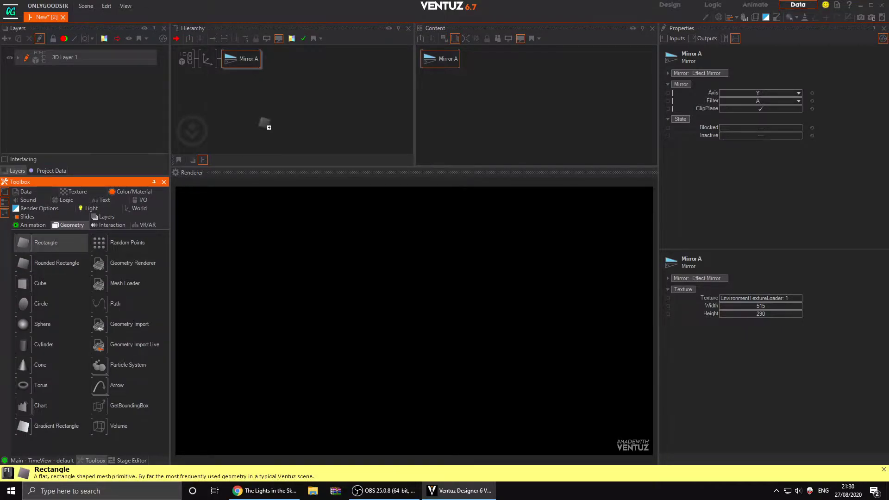
left_click_drag(272, 58, 274, 59)
left_click(126, 191)
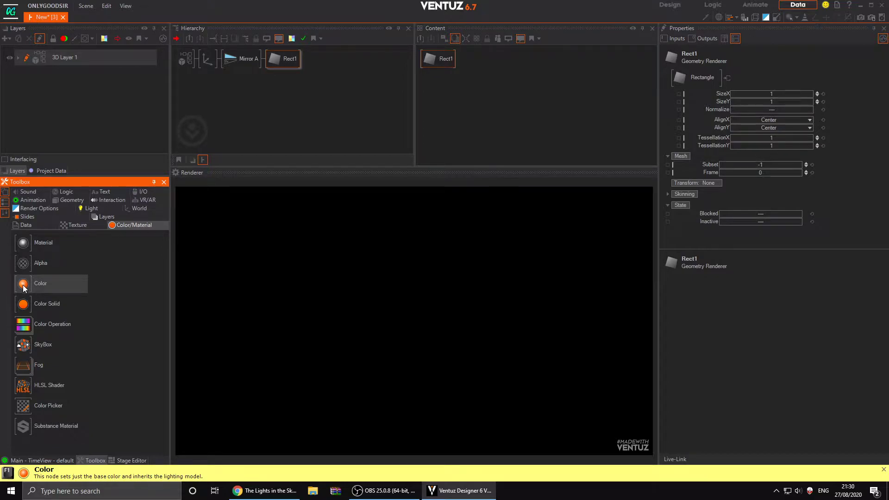
left_click_drag(268, 62, 270, 63)
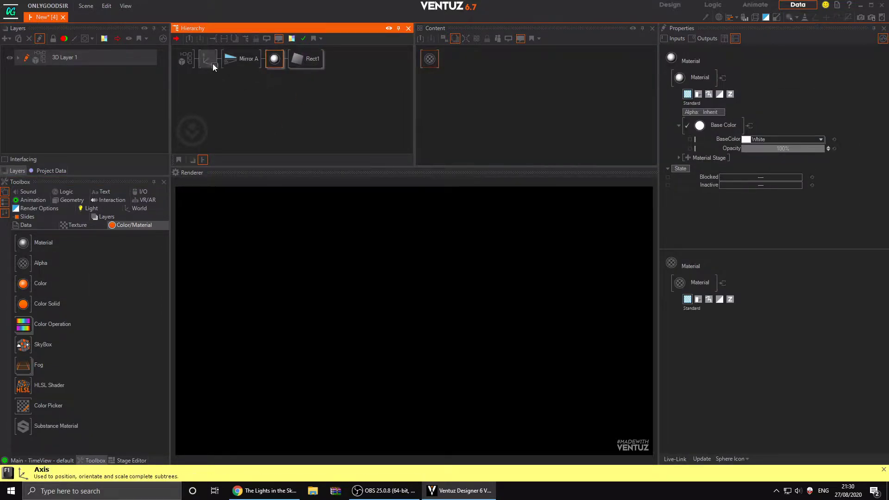
Set the rectangle's SizeX and SizeY to 150
left_click(295, 61)
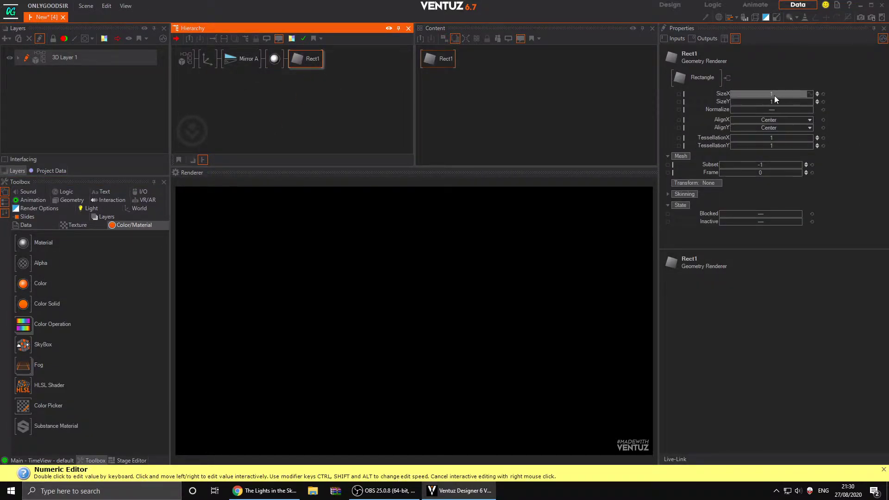
mouse_move(775, 93)
left_mouse_down()
mouse_move(803, 96)
mouse_move(785, 93)
left_mouse_up()
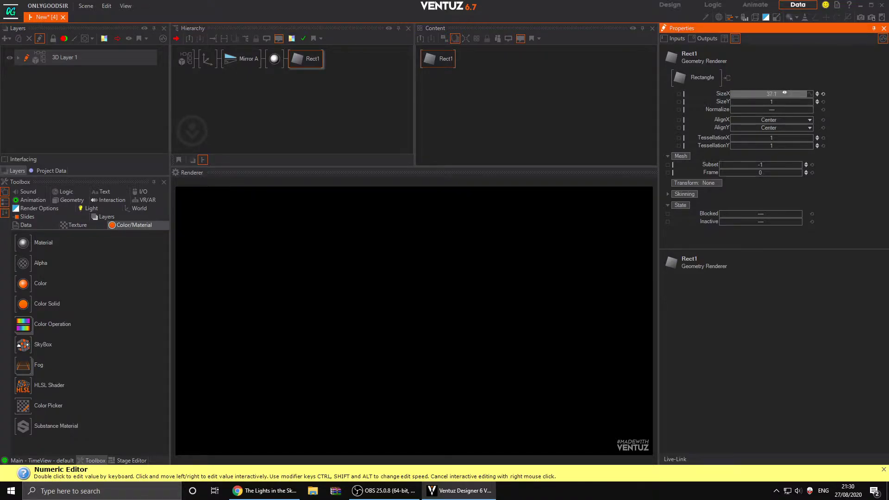
left_click(305, 59)
double_click(786, 95)
type("150")
key("Tab")
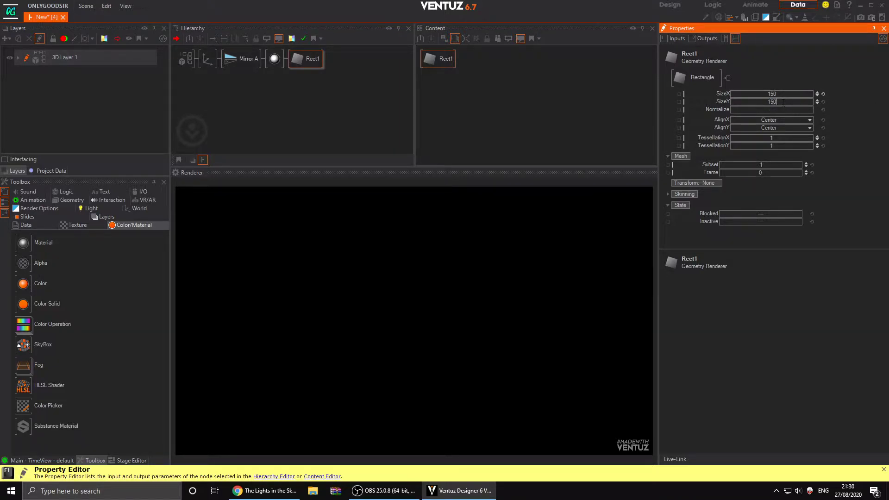
Set the Y position of the mirror's axis to -4
left_click(208, 59)
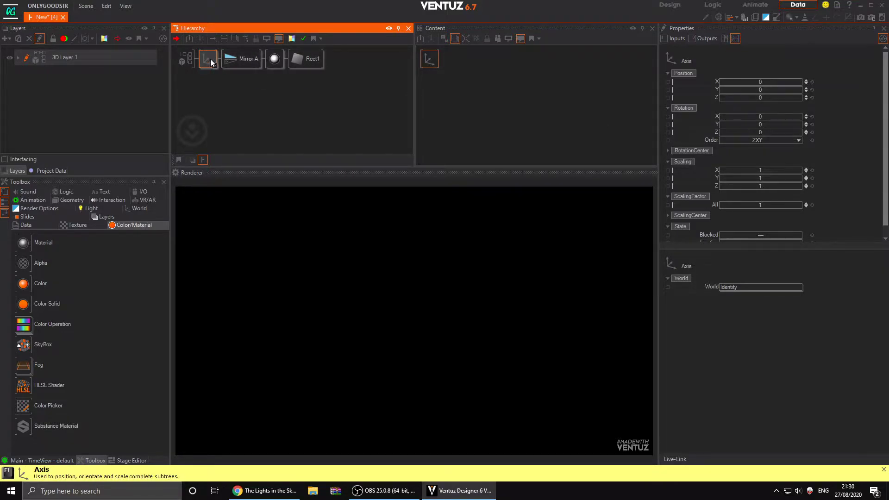
left_click_drag(762, 91, 763, 89)
double_click(773, 89)
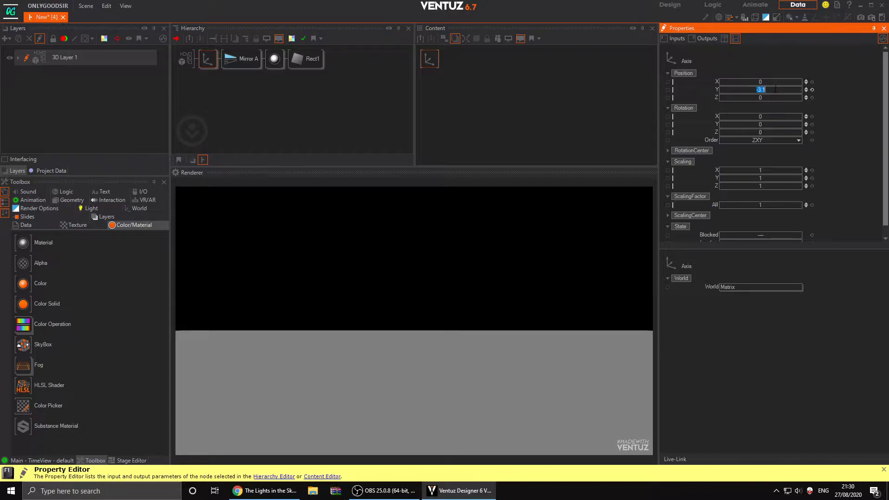
type("-4")
key("Return")
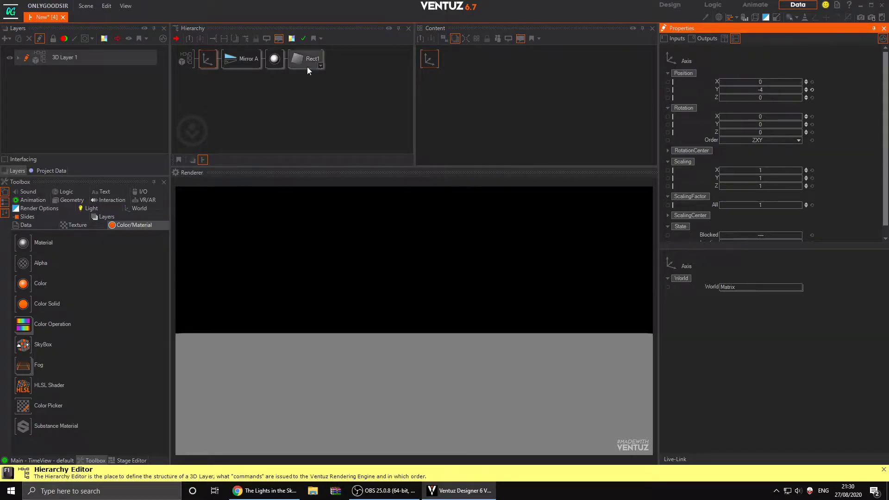
Add a second Axis branch above the mirror's axis in the hierarchy and attach a Sphere to it
left_click(241, 59)
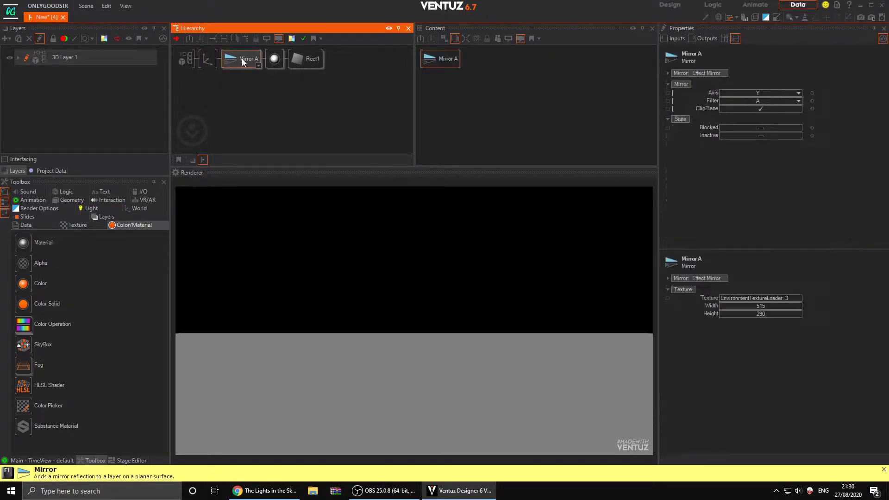
left_click(296, 102)
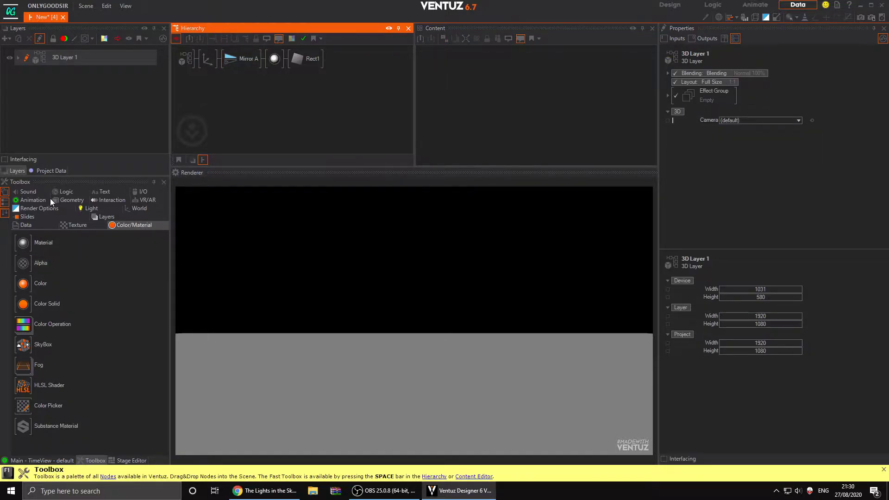
left_click(138, 212)
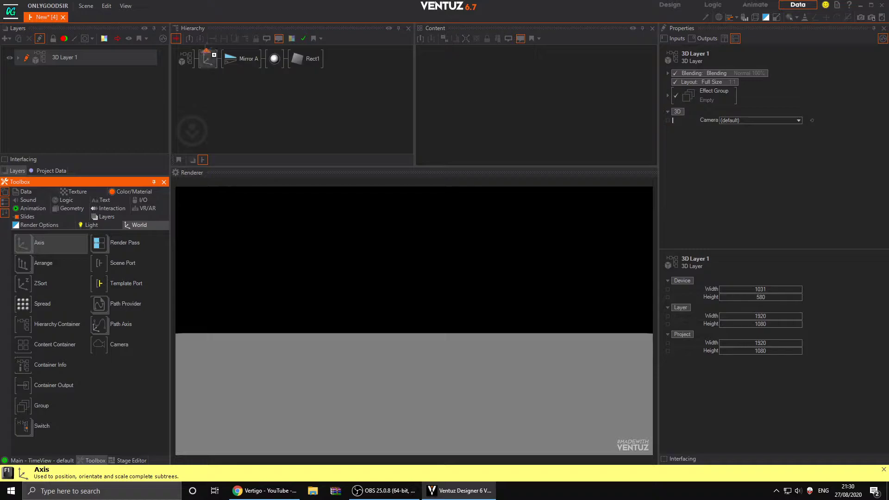
left_click_drag(208, 55, 208, 56)
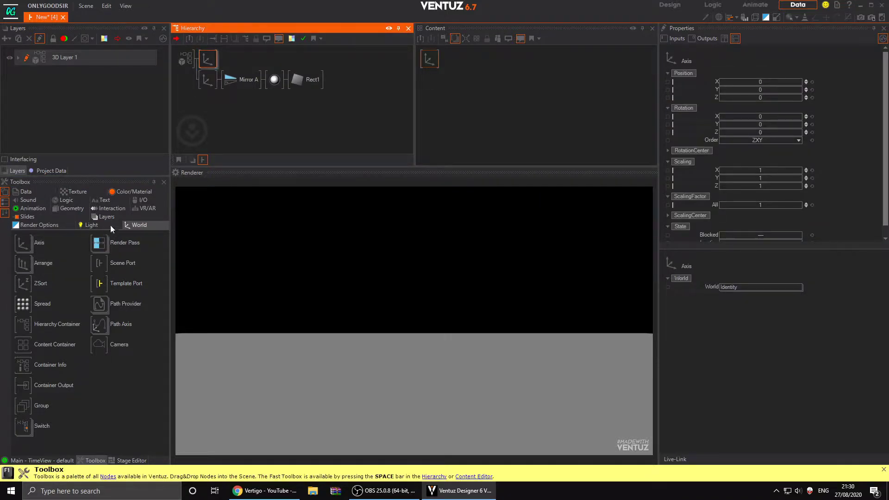
left_click(65, 209)
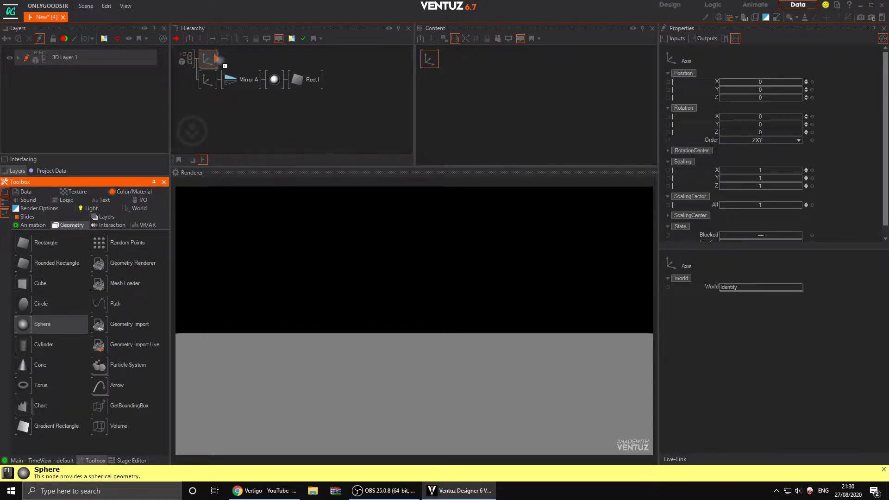
left_click_drag(217, 59, 218, 58)
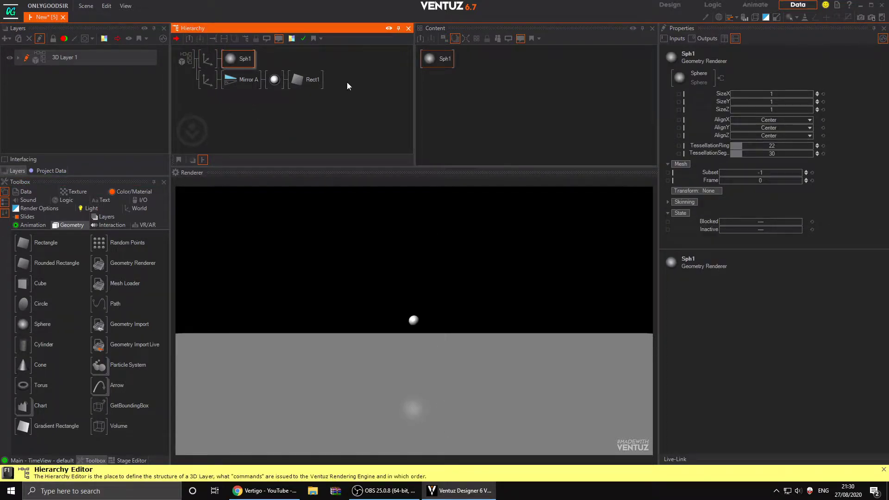
Scale the sphere's axis to about 55.2 and position it at about Y -2.1 and Z 62
left_click(208, 59)
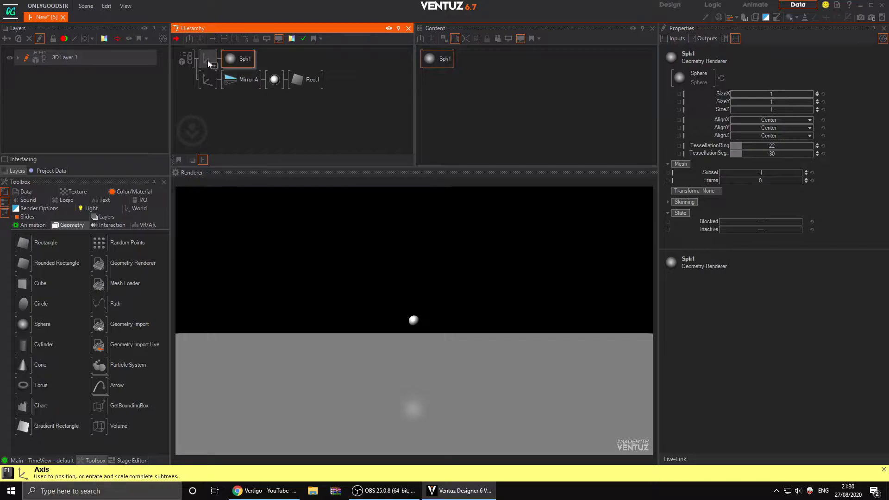
left_click_drag(763, 205, 829, 203)
left_click_drag(763, 90, 766, 239)
left_click_drag(764, 205, 793, 206)
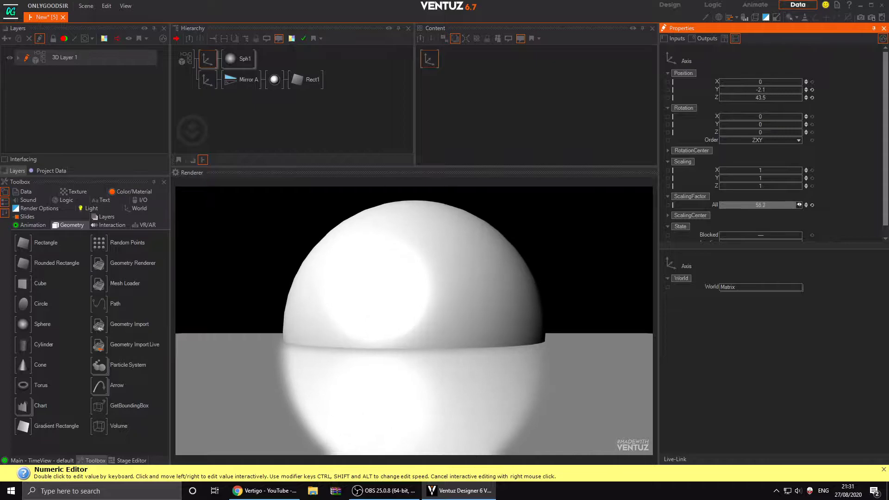
mouse_move(763, 97)
left_mouse_down()
mouse_move(729, 100)
mouse_move(766, 100)
mouse_move(737, 101)
mouse_move(757, 99)
left_mouse_up()
left_click(231, 113)
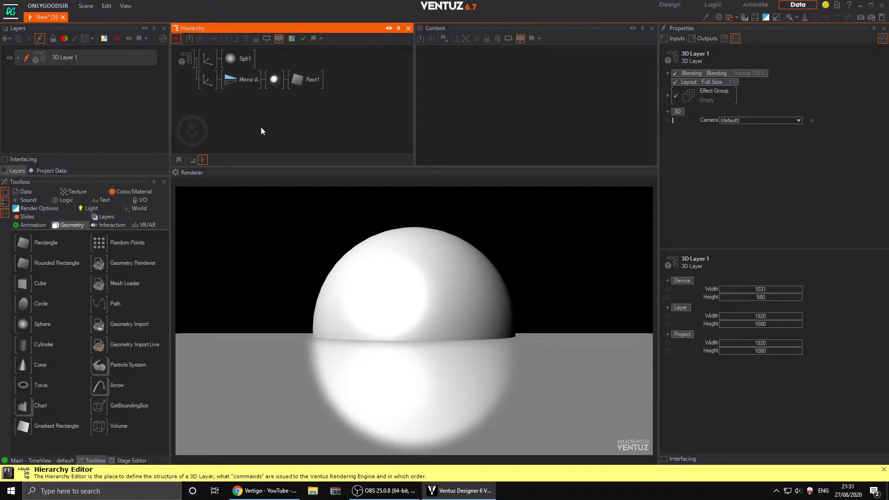
Rename the mirror branch's axis to WATER and the sphere's axis to SUN
left_click(275, 80)
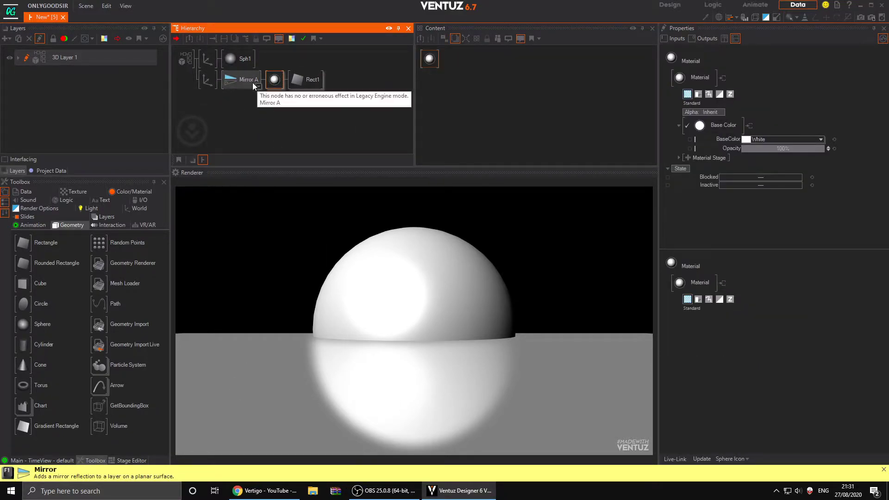
left_click(205, 81)
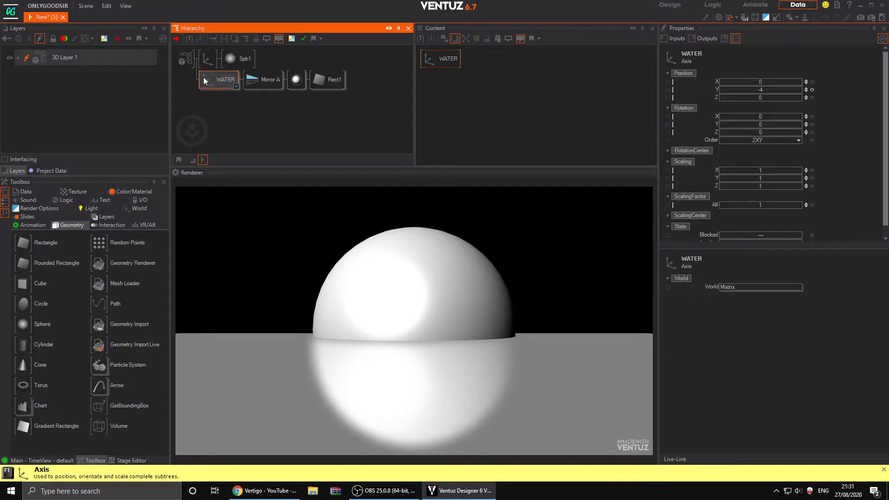
left_click(206, 58)
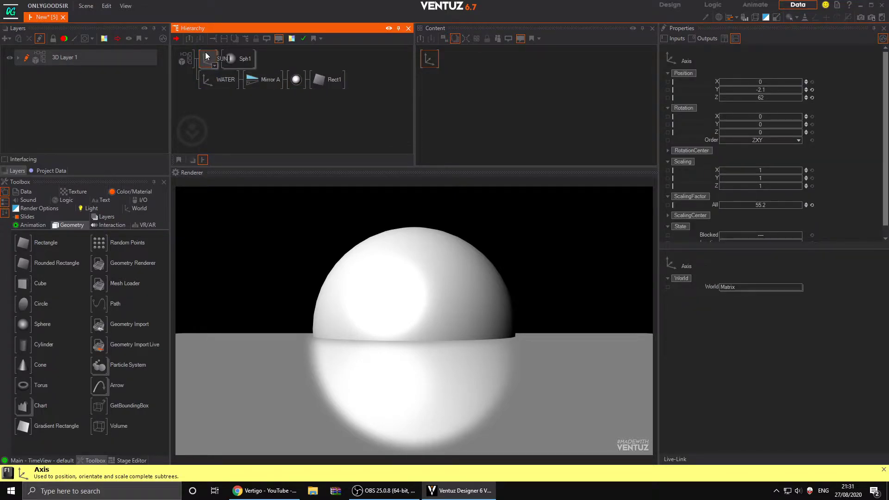
left_click(215, 80)
Add a Perlin Vertex Noise stage to the water's material
left_click(296, 81)
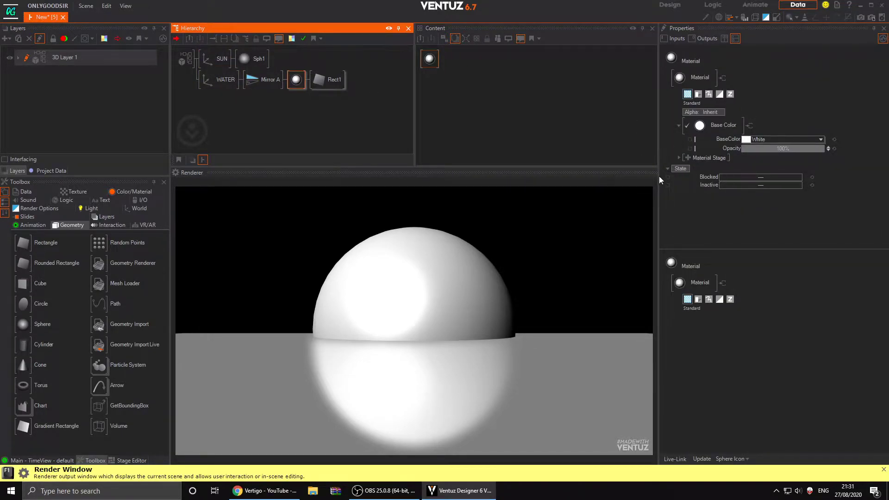
left_click(688, 158)
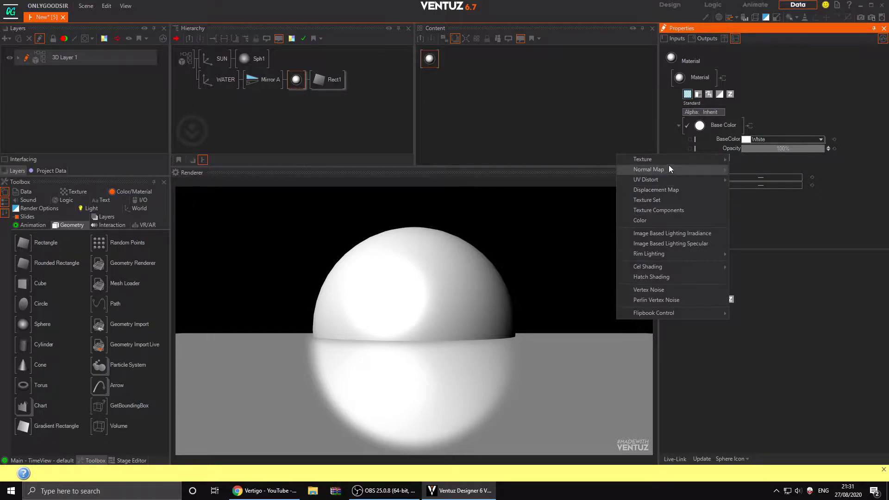
left_click(689, 159)
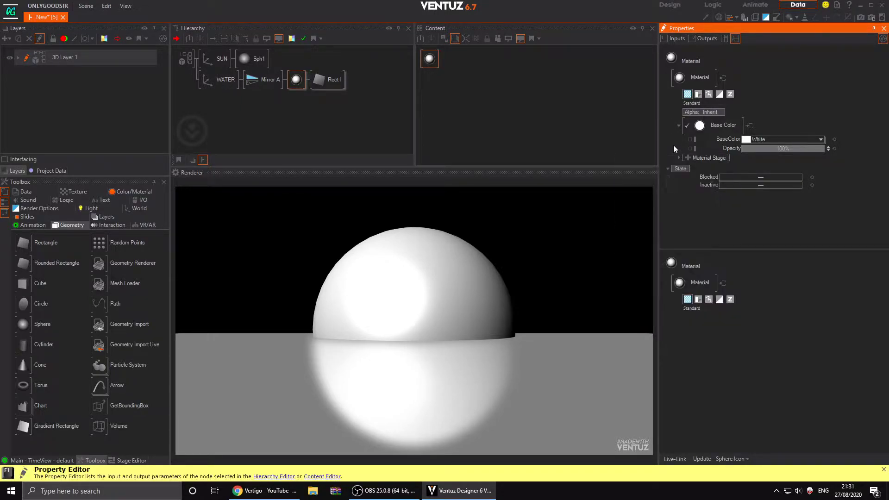
left_click(690, 159)
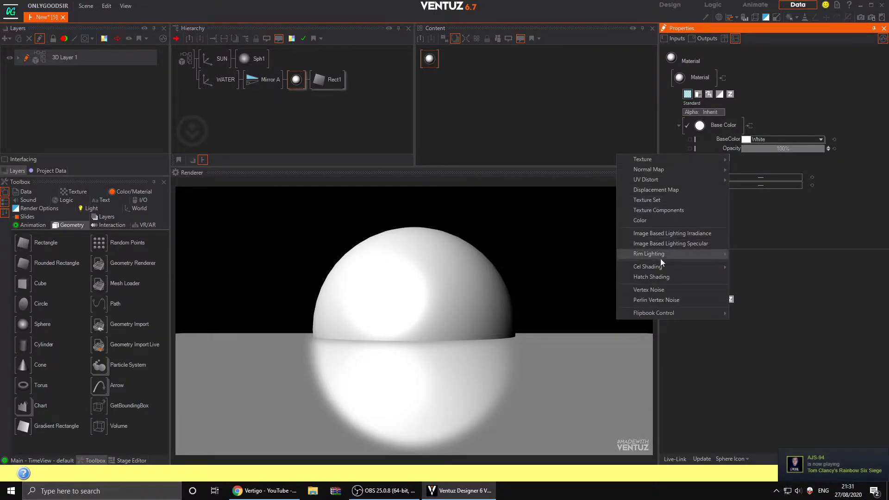
left_click(672, 305)
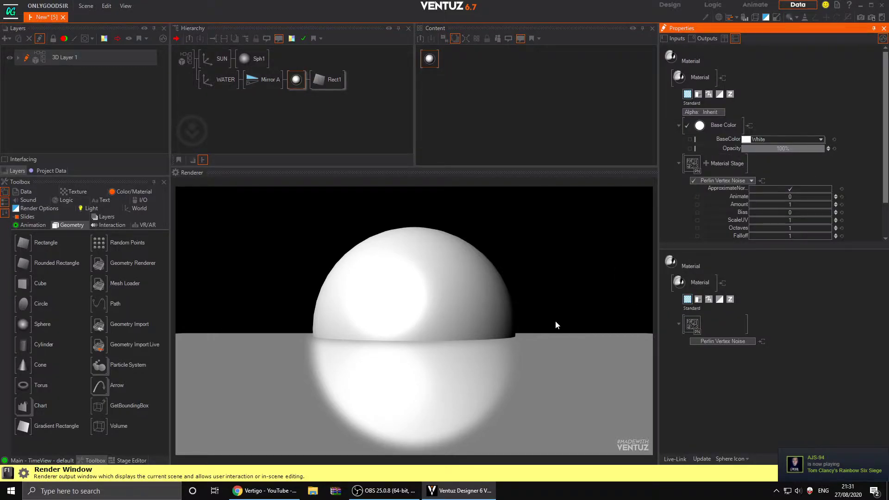
Set the Perlin noise to about Bias 0.09, ScaleUV 1.13, Octaves 2 and Falloff 1.09
scroll(837, 208, "down", 1)
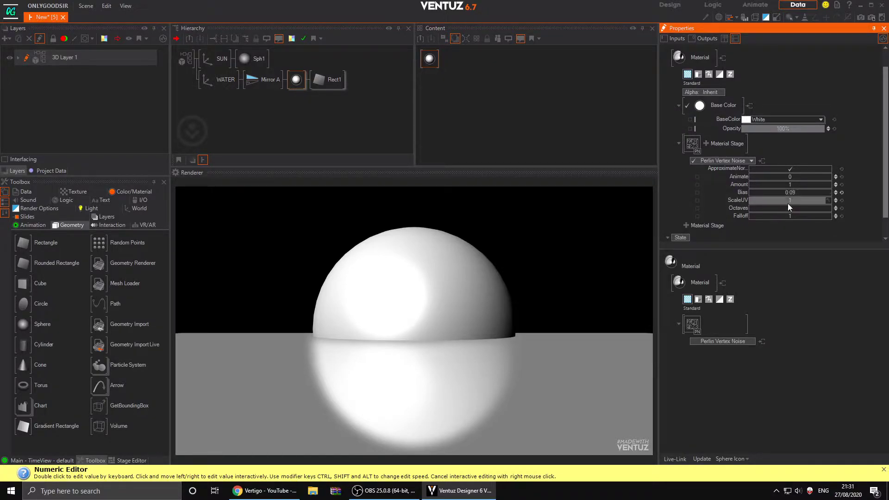
left_click_drag(791, 199, 793, 200)
left_click_drag(785, 208, 792, 208)
left_click_drag(787, 216, 791, 215)
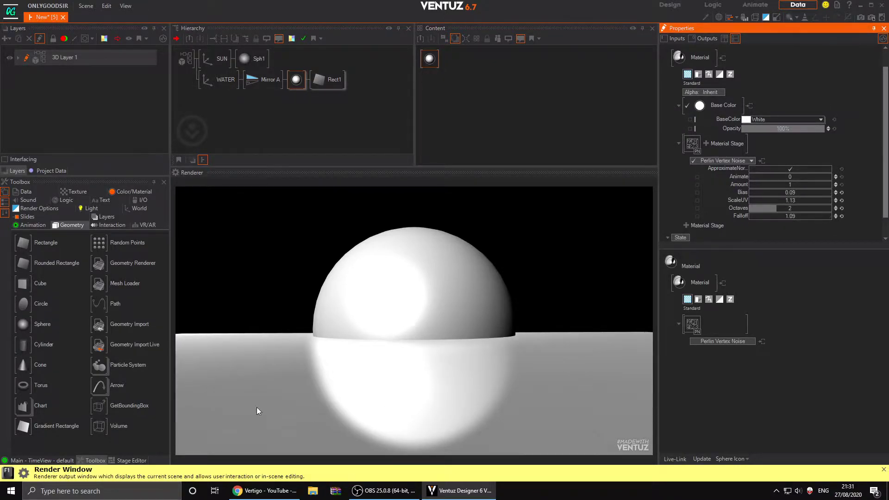
Tessellate the water rectangle to about 25 in X and 87 in Y
left_click(319, 79)
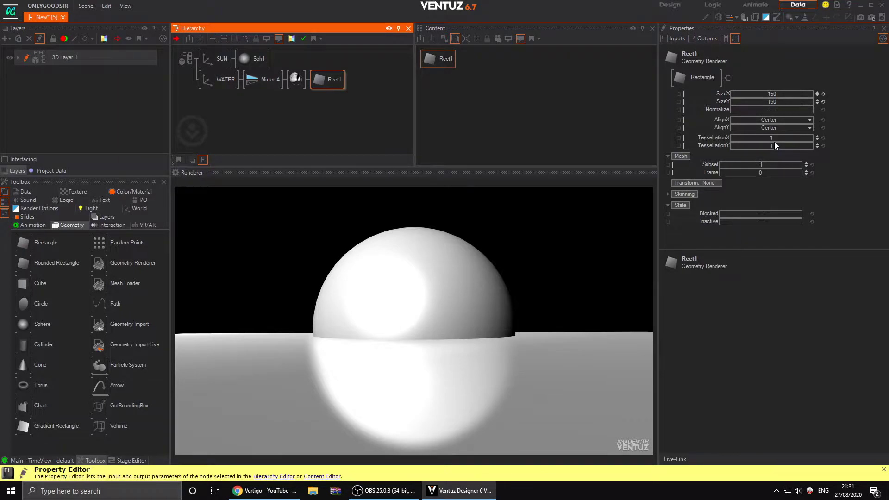
mouse_move(771, 149)
left_mouse_down()
mouse_move(743, 149)
mouse_move(760, 138)
left_mouse_up()
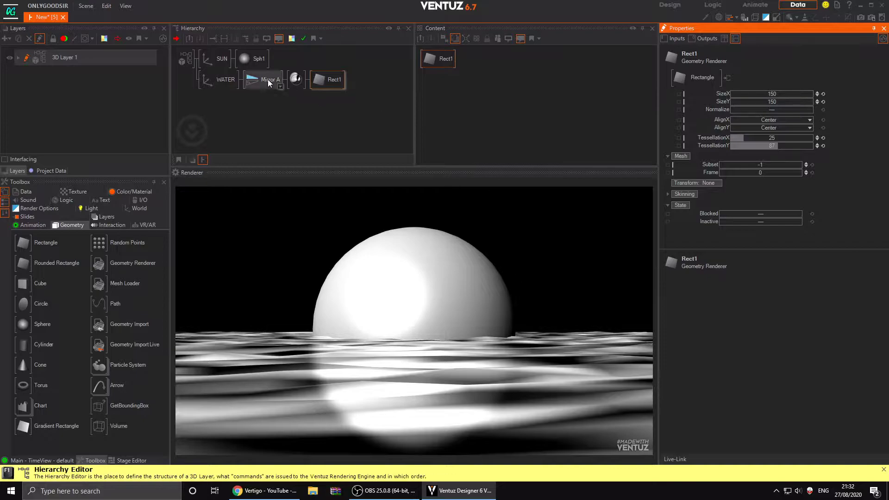
Refine the water material's Perlin noise to about Animate 1.78, Octaves 3 and Falloff 0.72
left_click(296, 79)
left_click(797, 190)
scroll(797, 192, "down", 2)
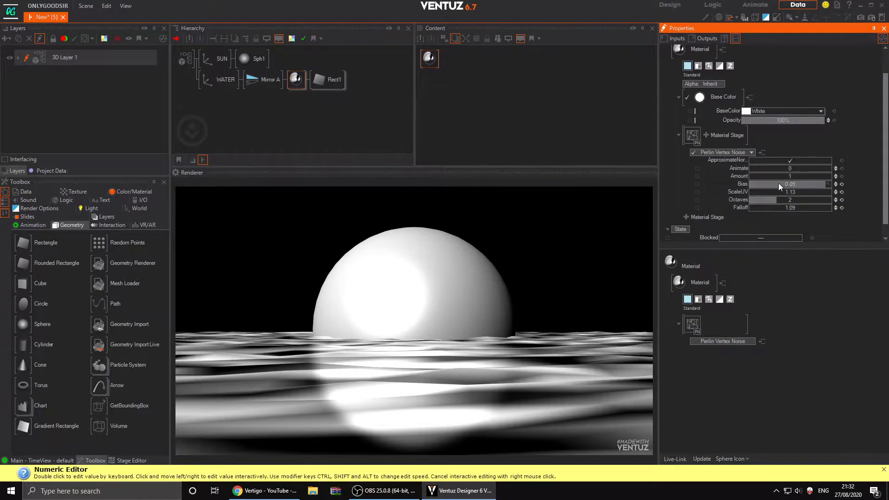
left_click_drag(793, 168, 832, 167)
mouse_move(792, 203)
left_mouse_down()
mouse_move(759, 213)
mouse_move(798, 211)
left_mouse_up()
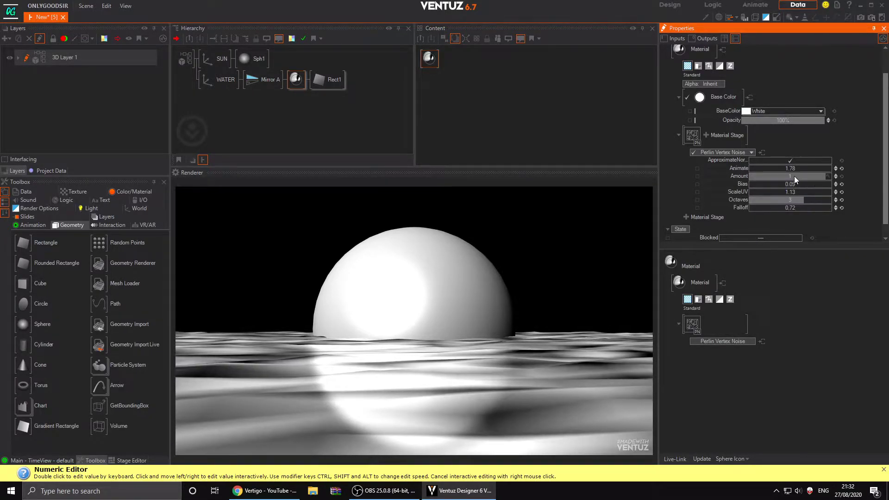
Drive the Perlin noise's Animate value with a Linear 360 (Rotate CCW) mover
left_click_drag(787, 169, 750, 170)
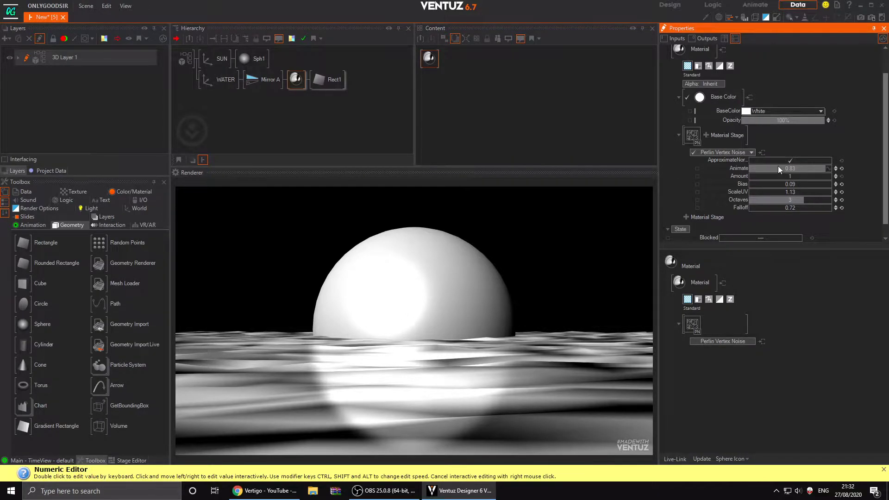
left_click(829, 169)
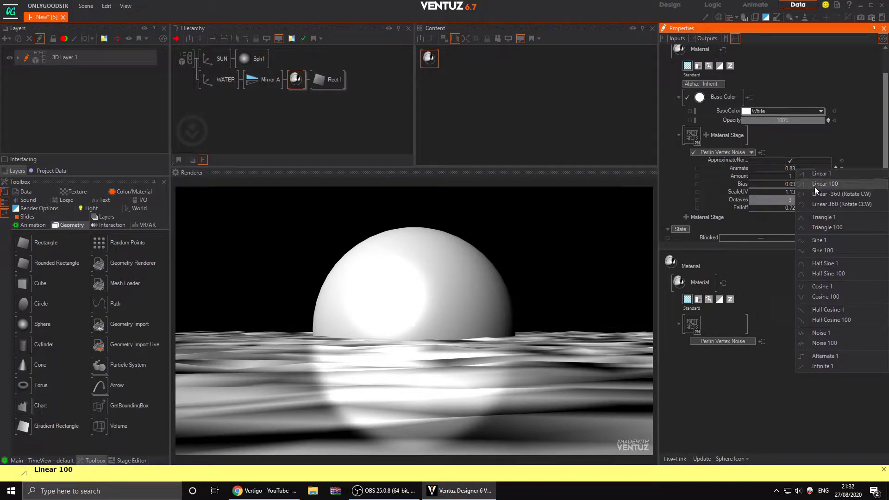
left_click(849, 209)
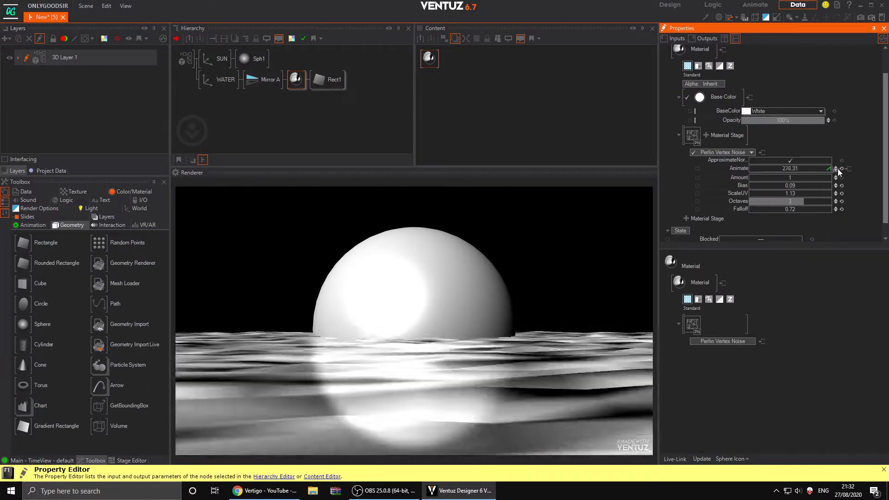
Slow the noise mover by raising its duration in stages through 50, 150, 200, 500 and 800 s to 1200 s
left_click_drag(445, 83, 510, 81)
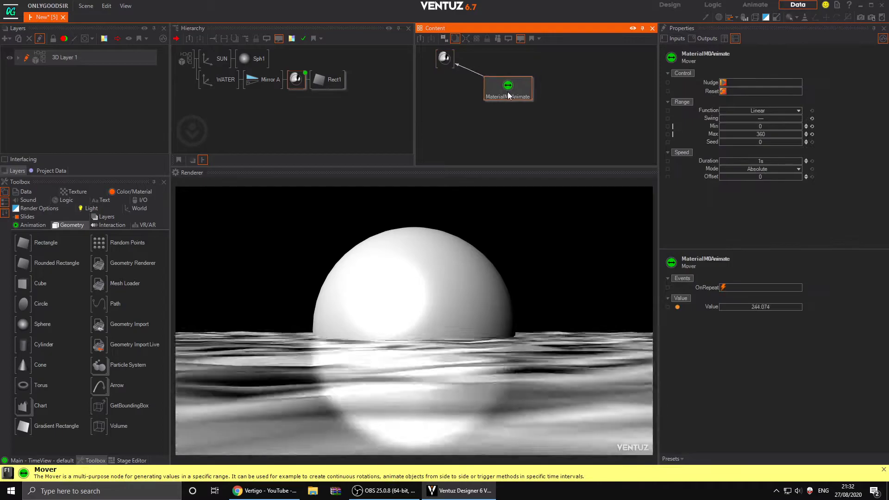
double_click(762, 161)
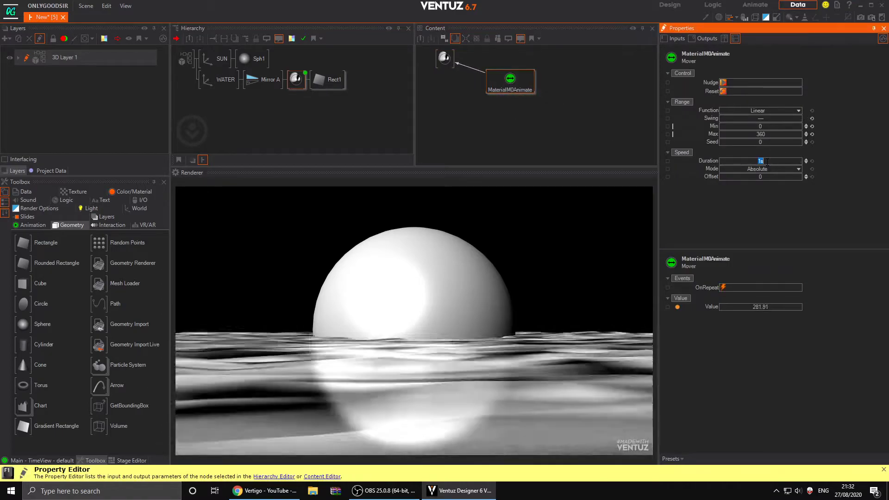
type("50")
key("Return")
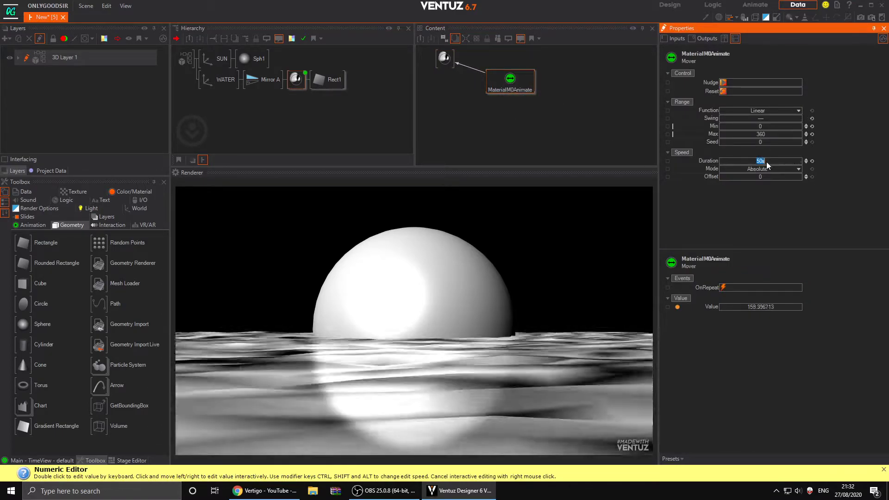
type("150")
key("Return")
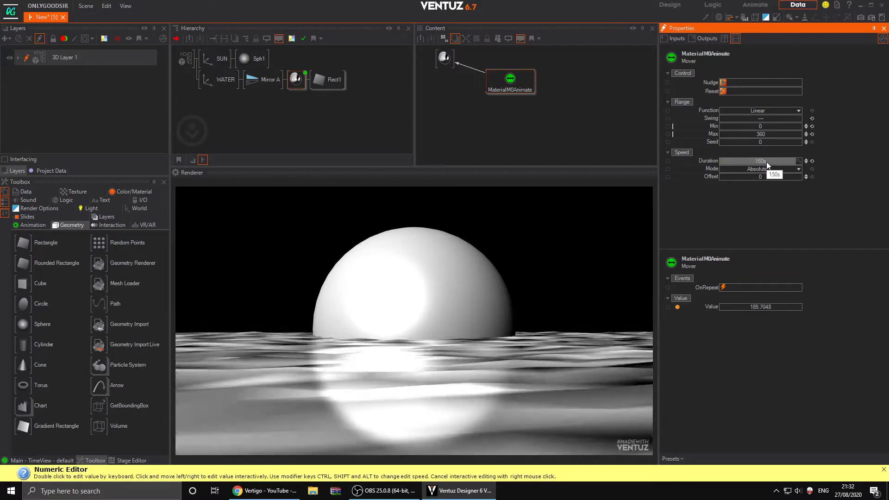
double_click(766, 162)
type("200")
key("Return")
double_click(768, 162)
type("50")
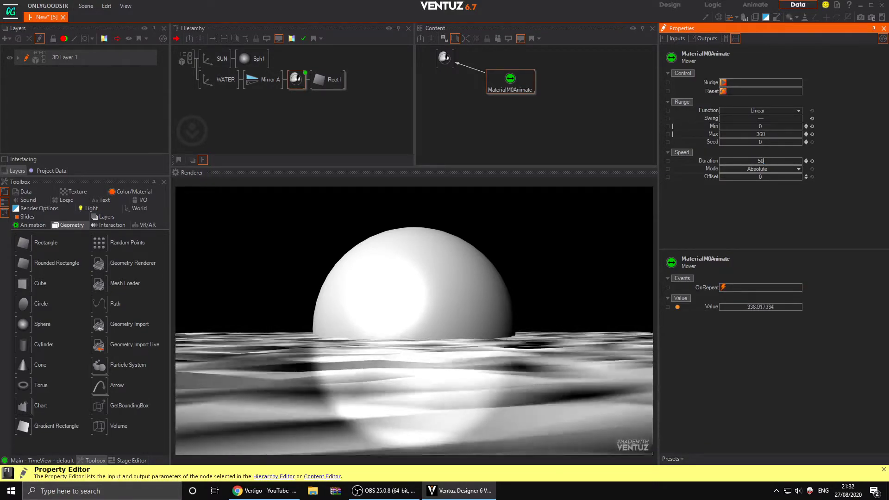
type("0")
key("Return")
double_click(767, 162)
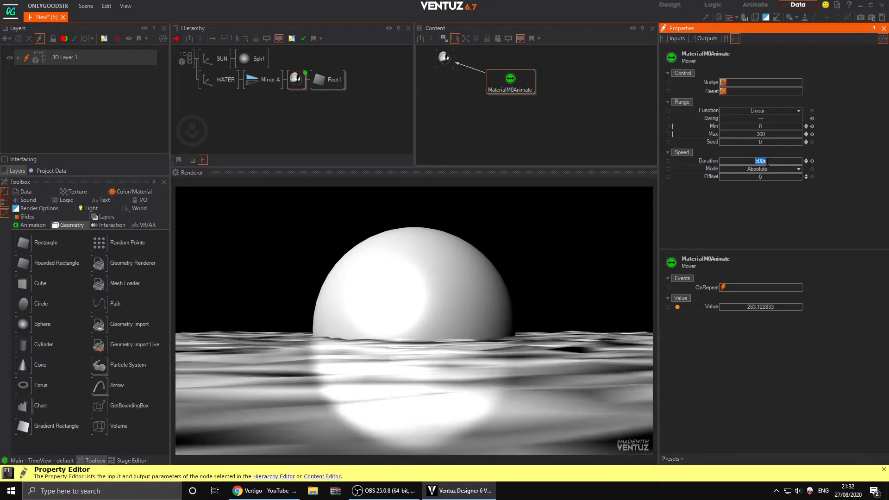
key("Return")
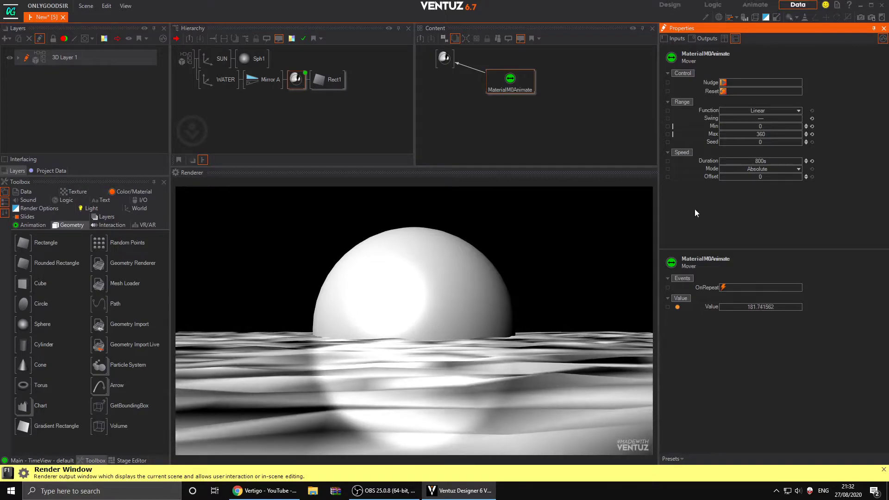
double_click(764, 161)
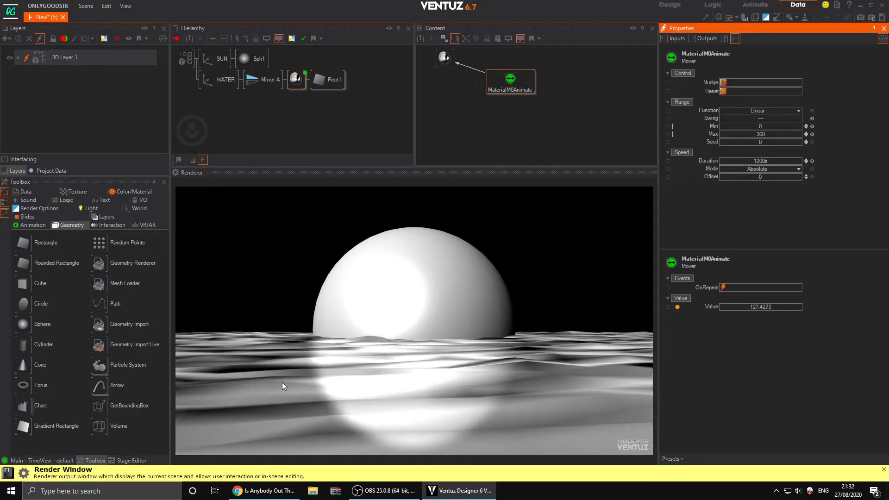
Fine-tune the water rectangle's X tessellation to about 29
left_click(327, 79)
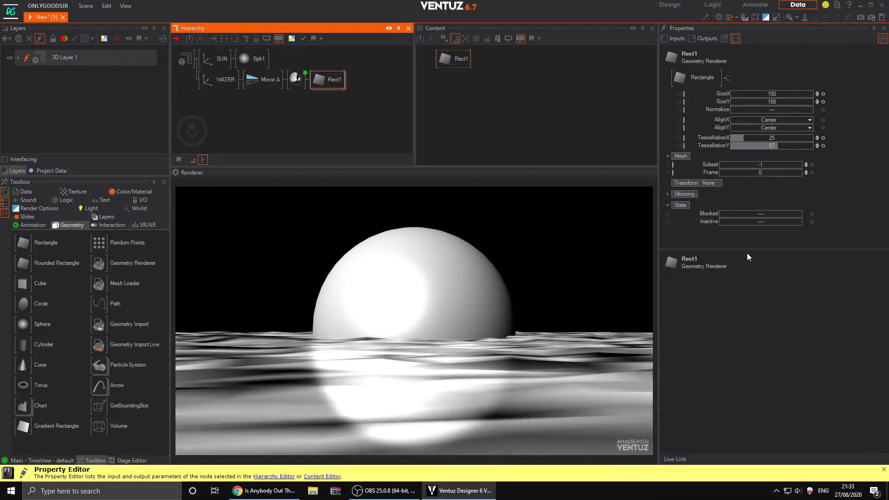
left_click_drag(755, 142, 769, 137)
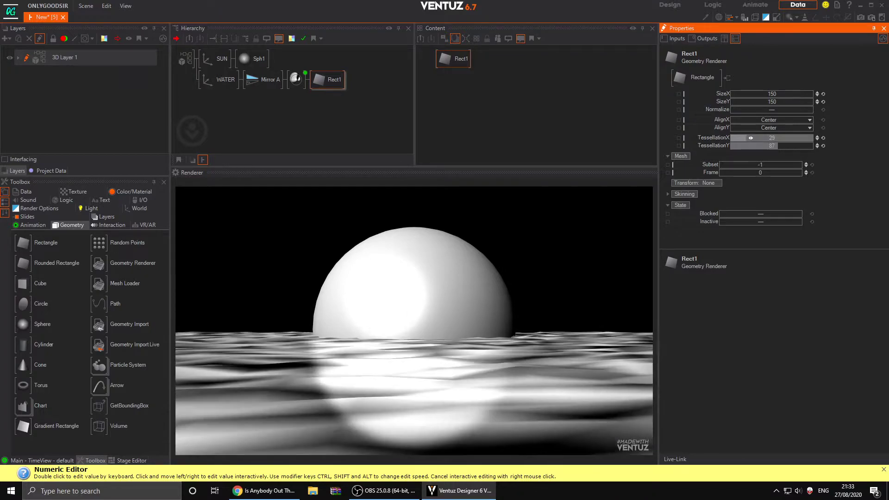
left_click(241, 99)
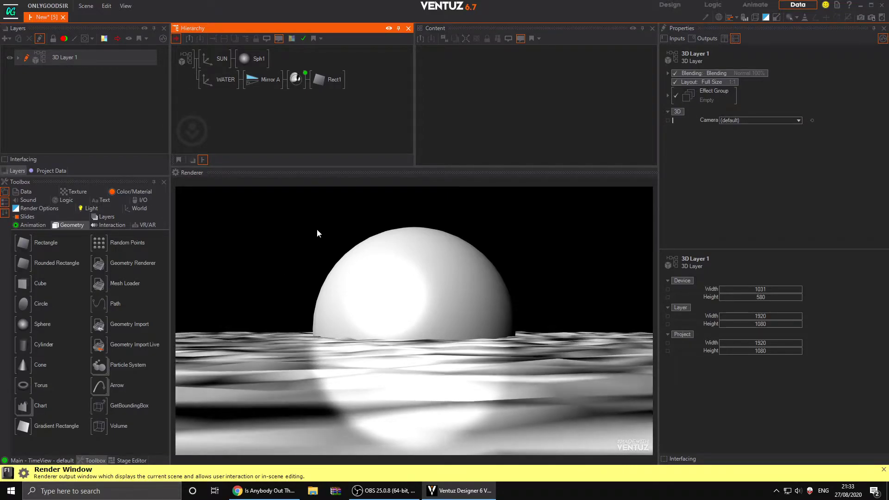
Add an Axis branch above SUN in the hierarchy and attach a Rectangle to it
left_click(130, 209)
left_click_drag(26, 244, 208, 56)
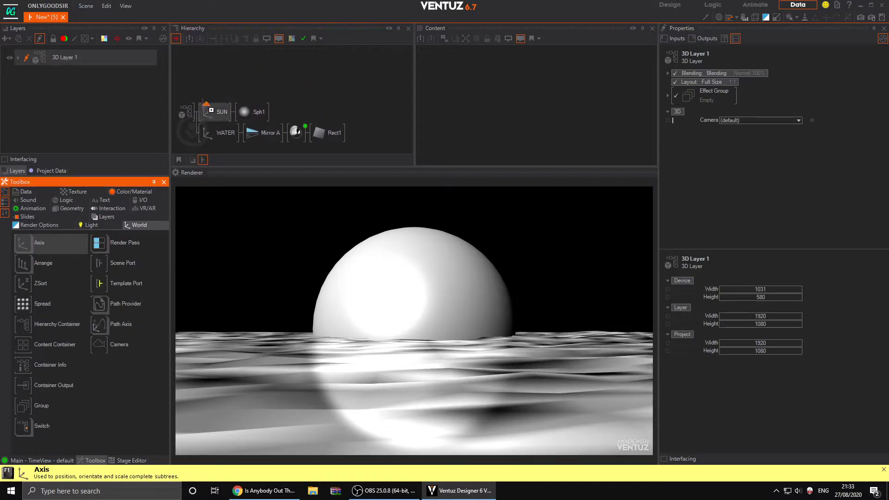
left_click_drag(207, 109, 208, 107)
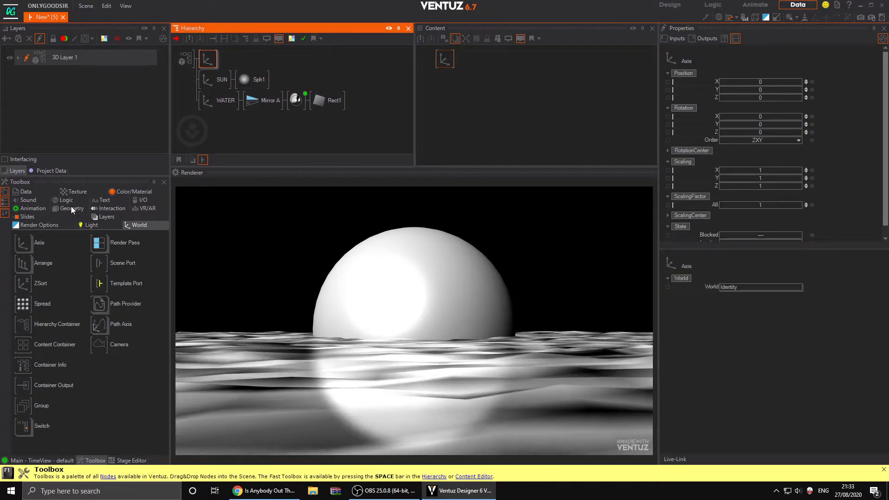
left_click(63, 211)
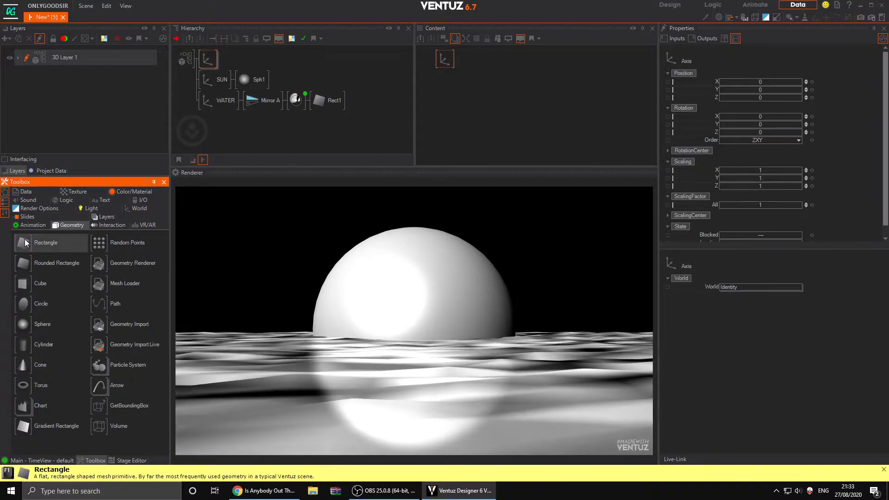
left_click_drag(221, 62, 205, 62)
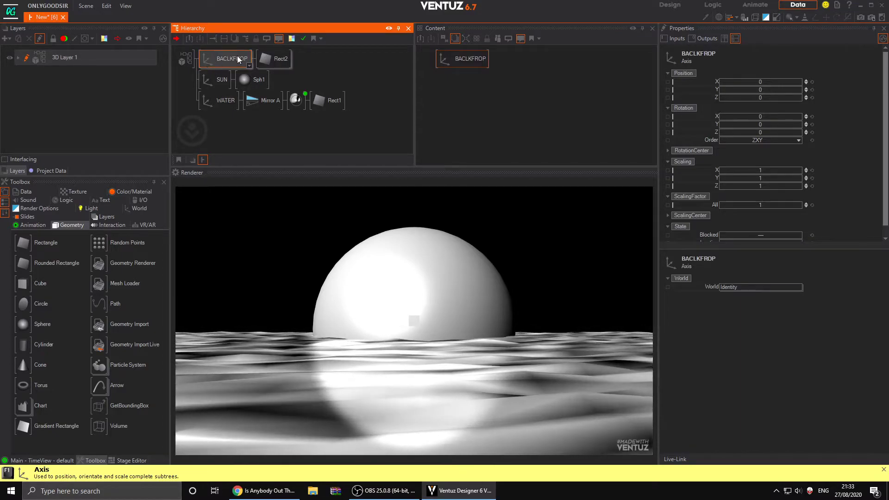
Rename the new rectangle's axis to BACKDROP
double_click(205, 61)
key("BackSpace")
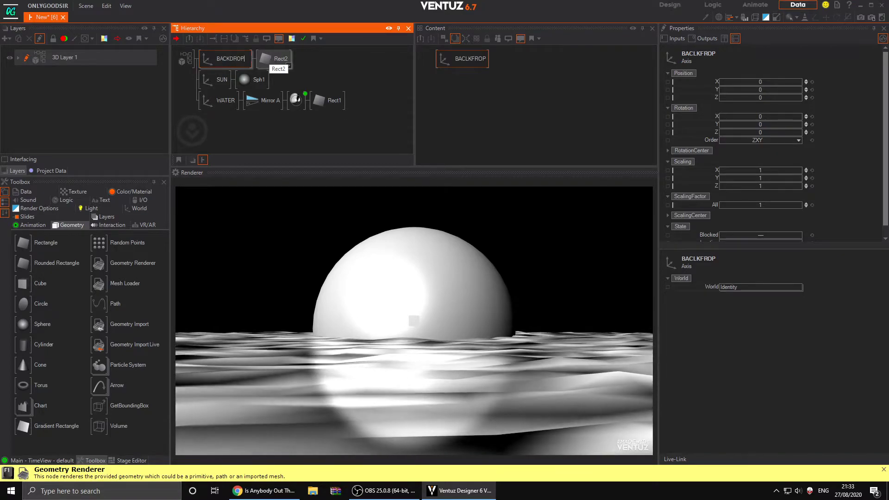
double_click(271, 59)
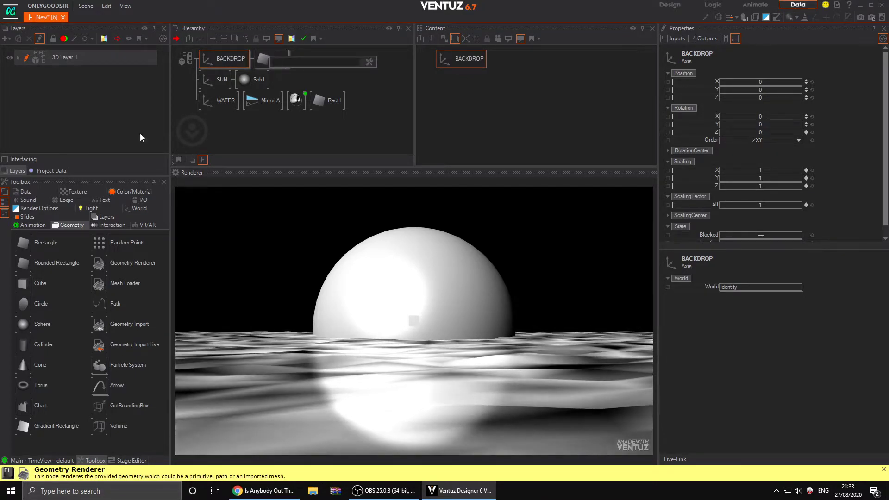
Insert a Color Solid between the BACKDROP axis and its rectangle
left_click(120, 192)
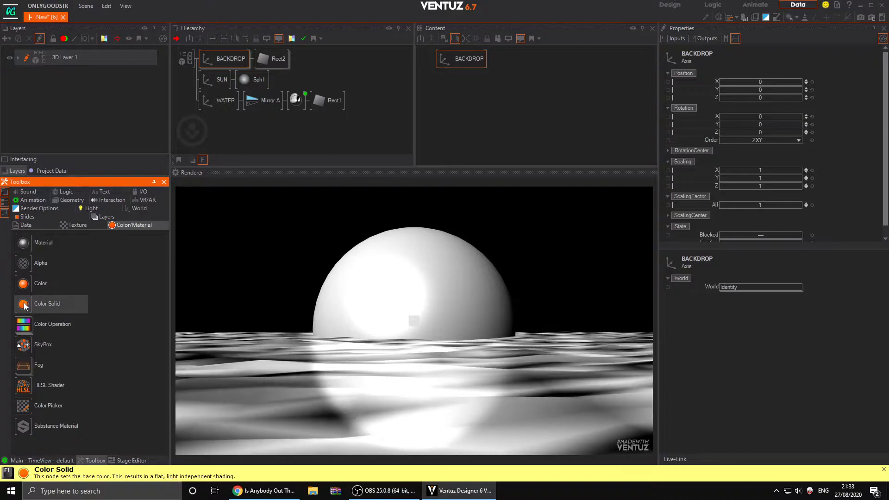
left_click_drag(261, 43, 263, 59)
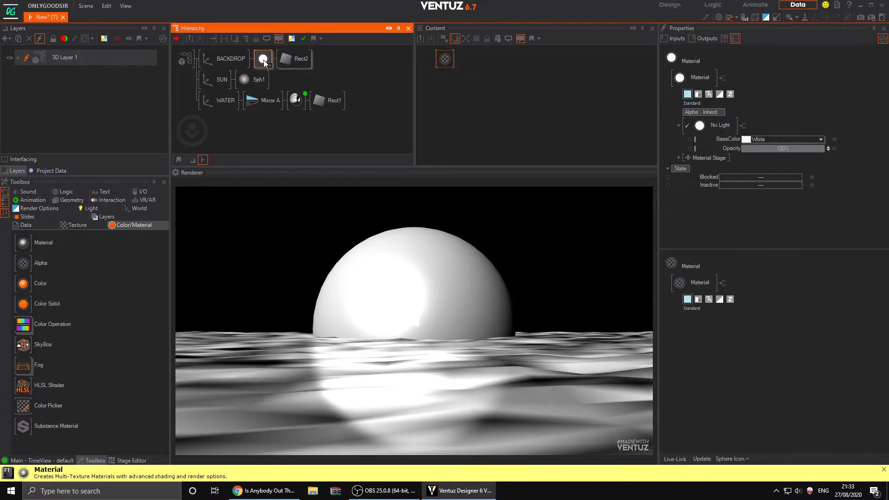
Scale the BACKDROP axis to about 48.8 and move it back to about Z 57.8
left_click(219, 65)
left_click_drag(765, 207, 797, 206)
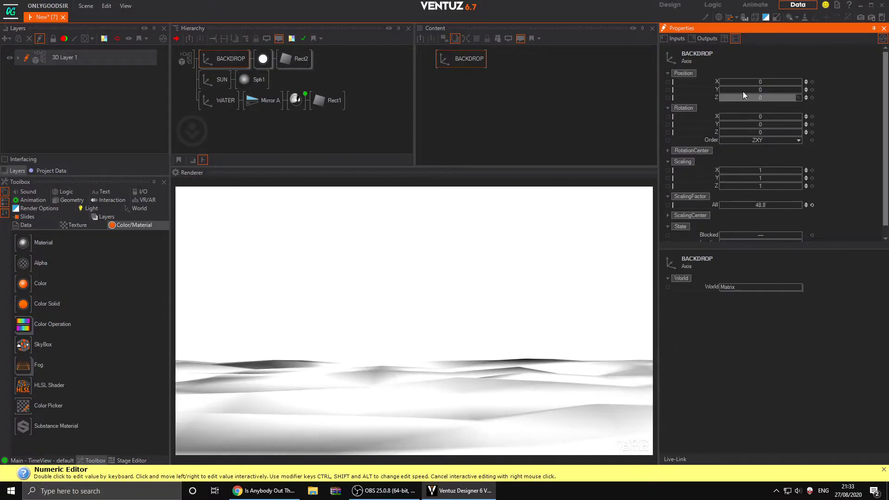
left_click_drag(762, 97, 804, 102)
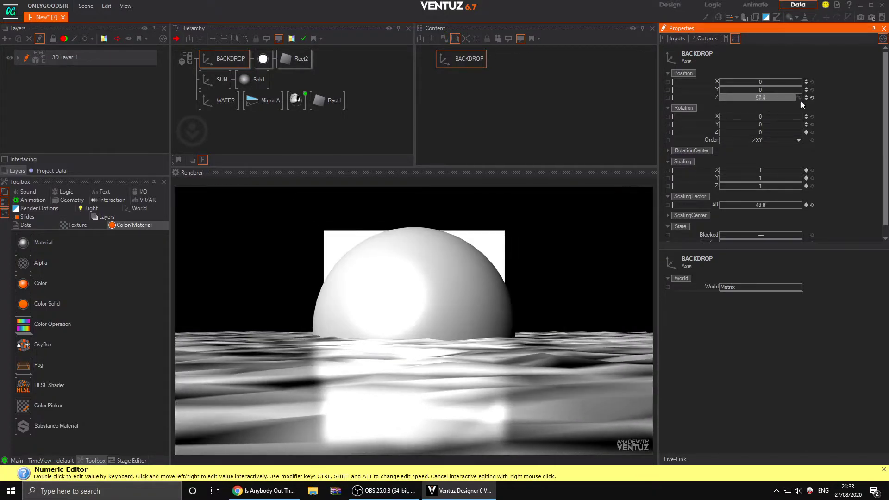
Scale the BACKDROP axis to about 143 and add a default texture stage to its Color Solid material
left_click_drag(766, 206, 801, 207)
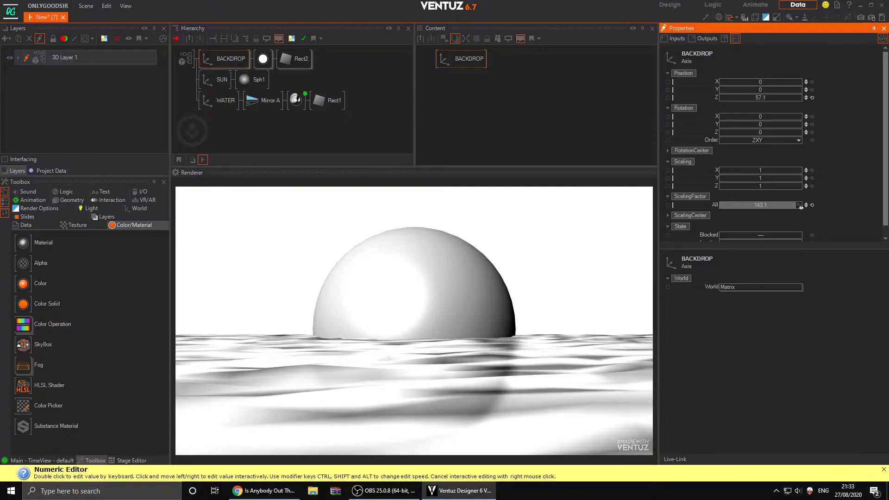
left_click(260, 62)
left_click(446, 63)
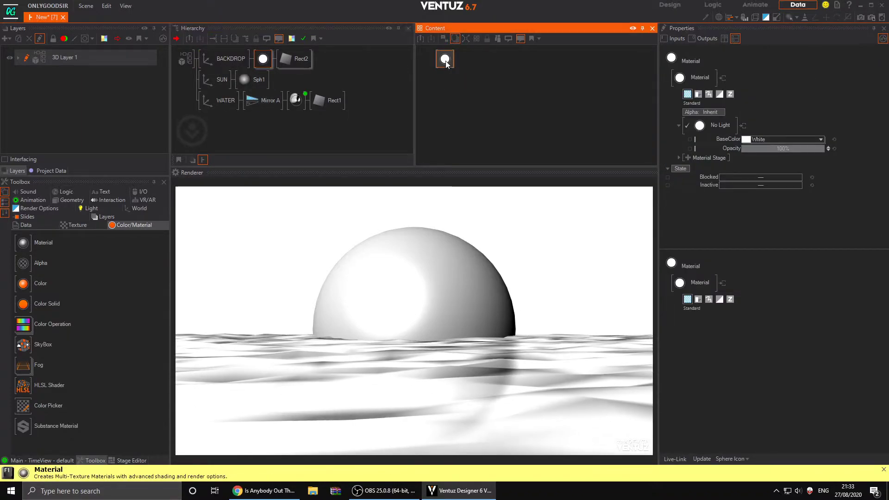
left_click(689, 157)
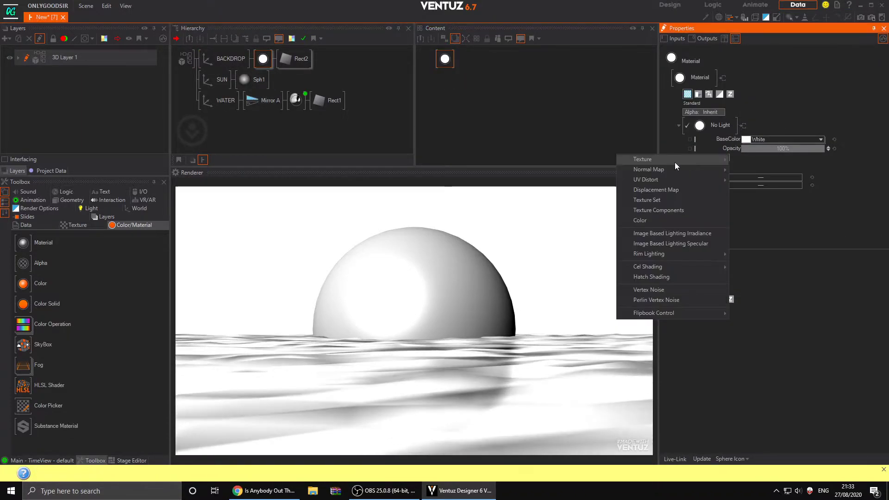
mouse_move(675, 160)
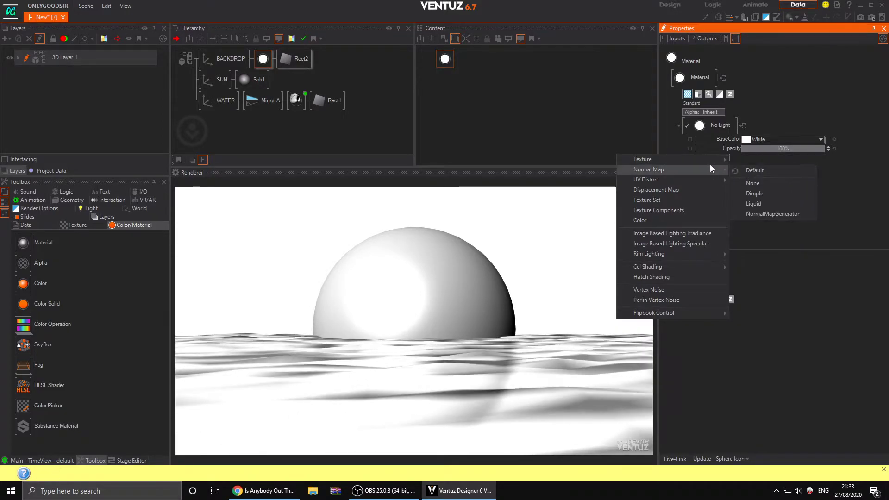
left_click(746, 174)
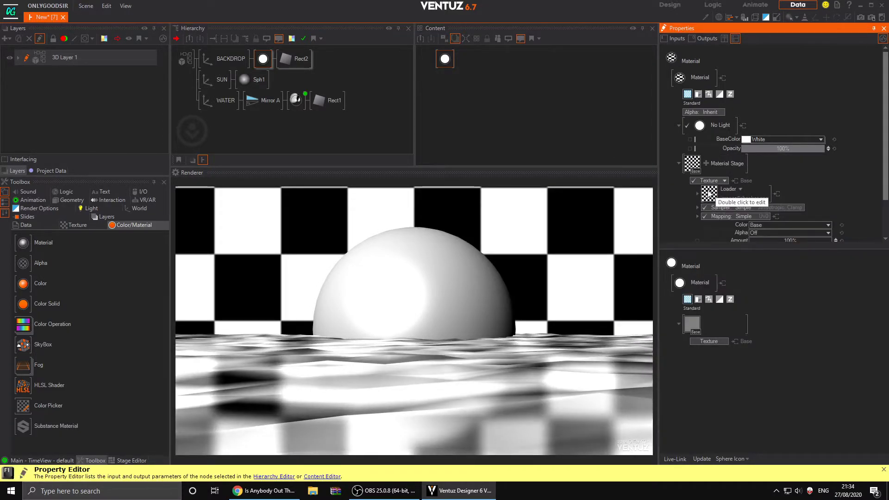
Replace the backdrop material's checkered loader texture with the light-to-dark blue 1D Gradient preset
left_click(740, 189)
mouse_move(707, 218)
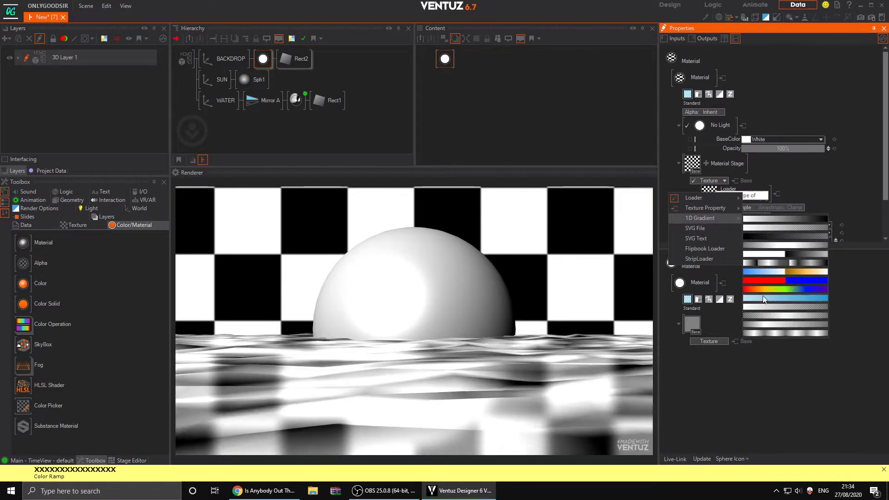
left_click(783, 299)
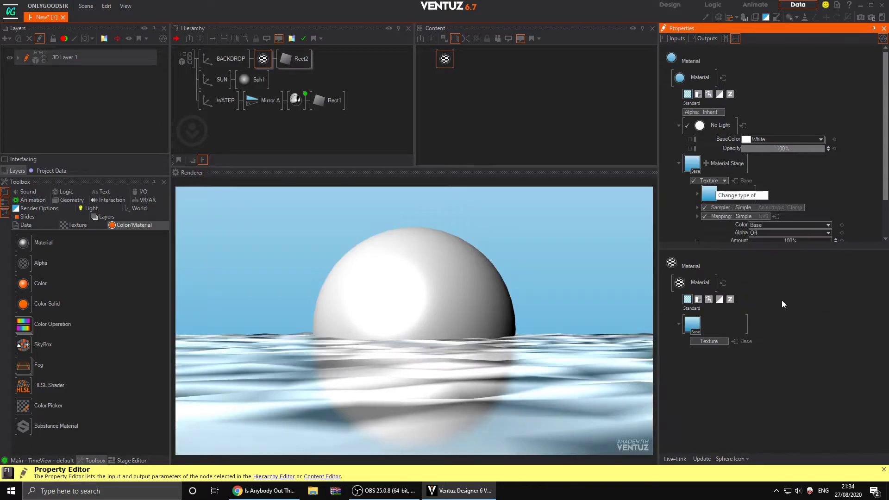
Expand the 1D Gradient settings and recolor the gradient's dark blue end stop to a deep purple
left_click(697, 194)
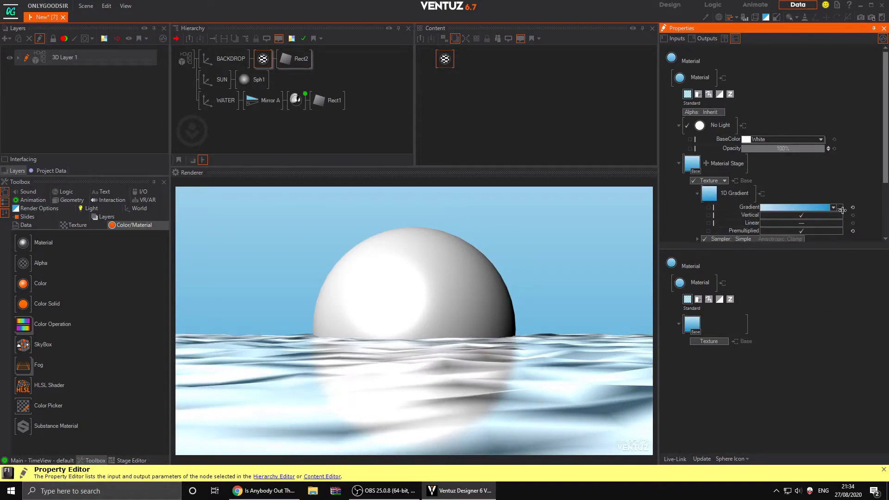
left_click(840, 207)
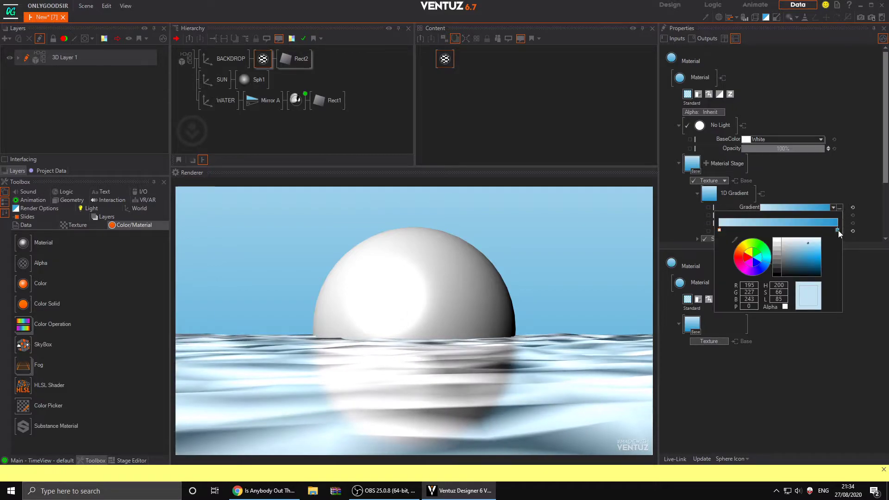
left_click(838, 230)
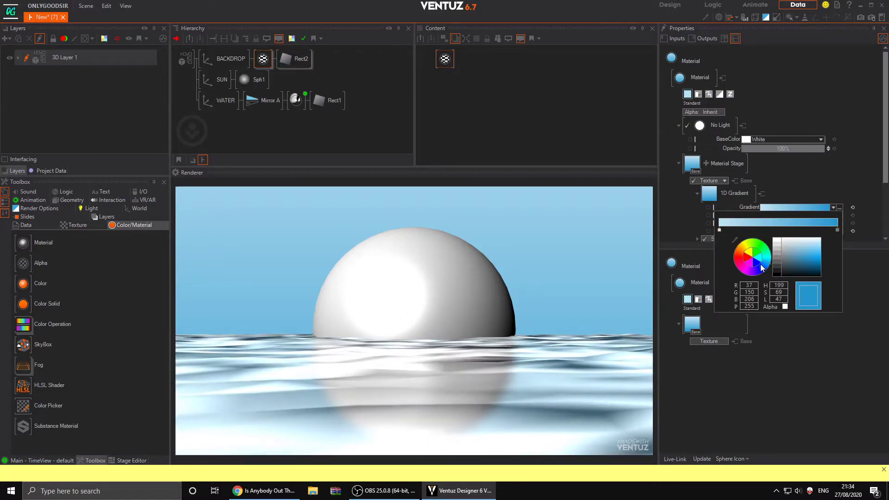
left_click(751, 275)
left_click(813, 268)
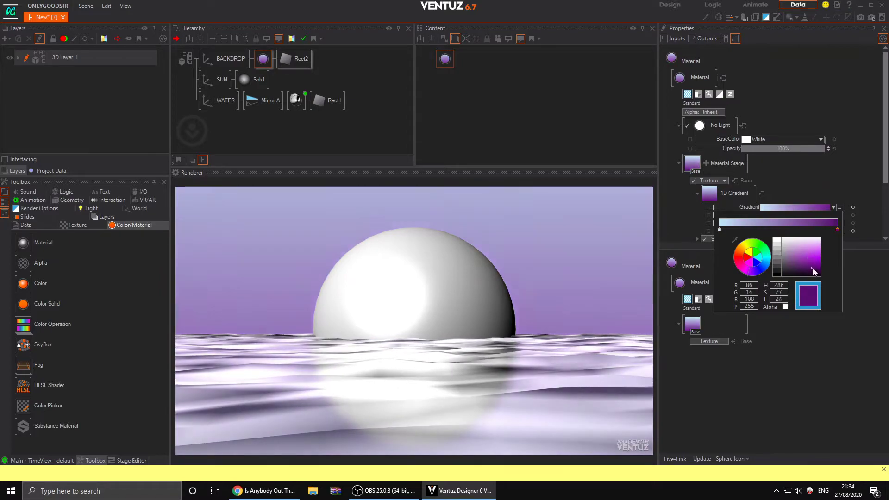
Recolor the backdrop gradient's light blue start stop to a deep purple
left_click(719, 229)
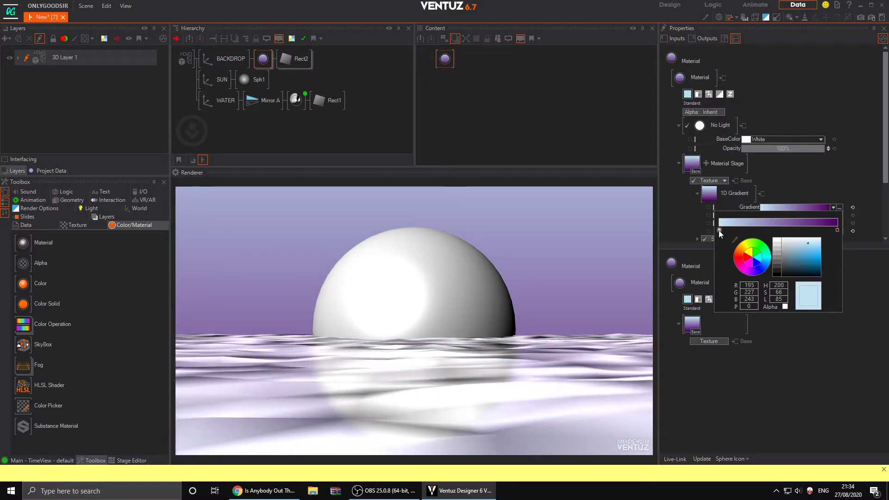
left_click(753, 274)
left_click_drag(815, 269, 818, 271)
left_click(864, 148)
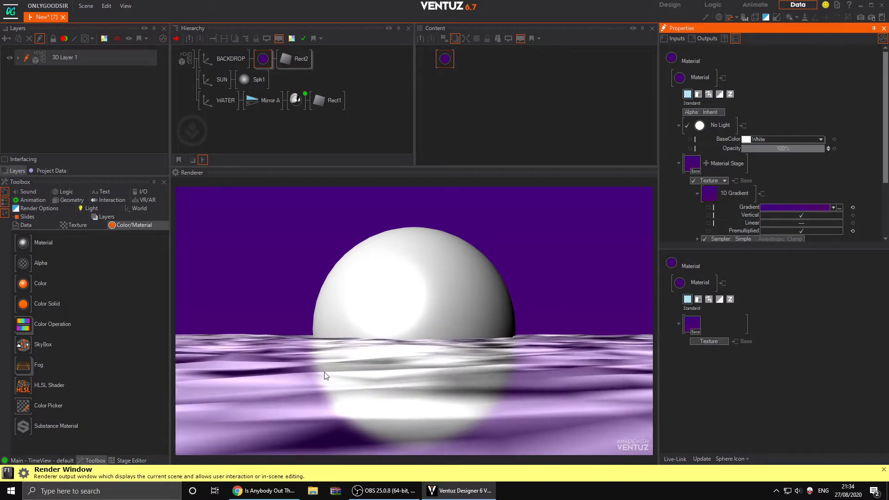
Darken the WATER material's base color to grey 142, 142, 142
left_click(296, 100)
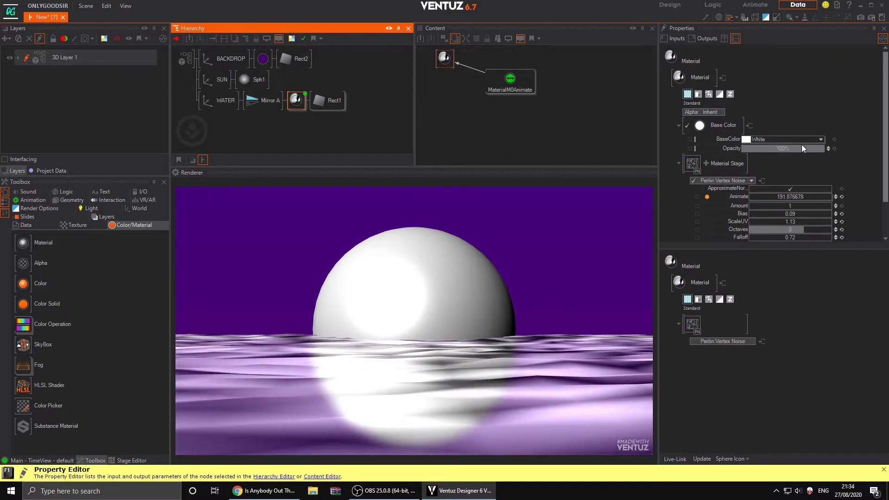
left_click(819, 139)
mouse_move(782, 162)
left_mouse_down()
mouse_move(774, 177)
mouse_move(773, 169)
left_mouse_up()
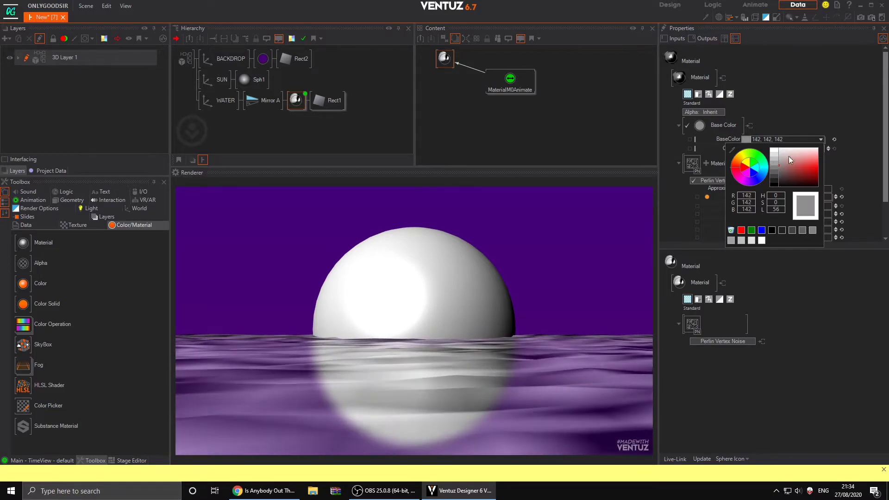
left_click(286, 86)
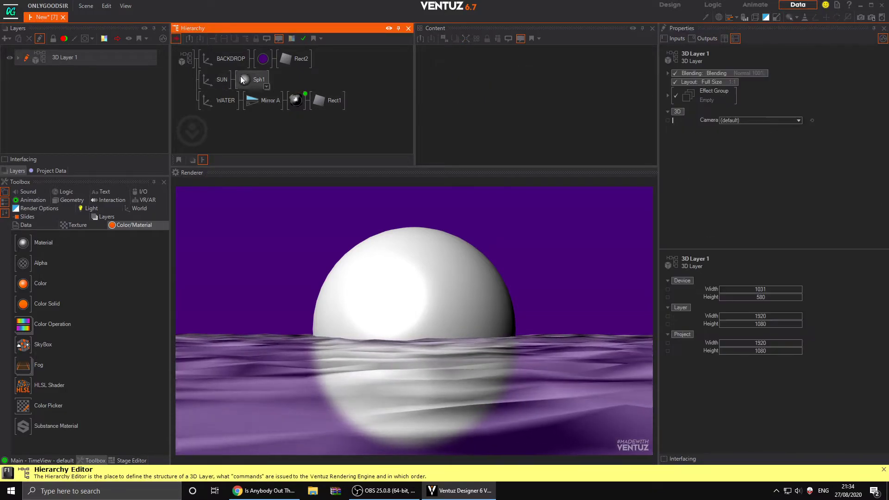
Insert a Color material between the SUN axis and its sphere and switch its lighting model to Gouraud
left_click_drag(37, 284, 38, 281)
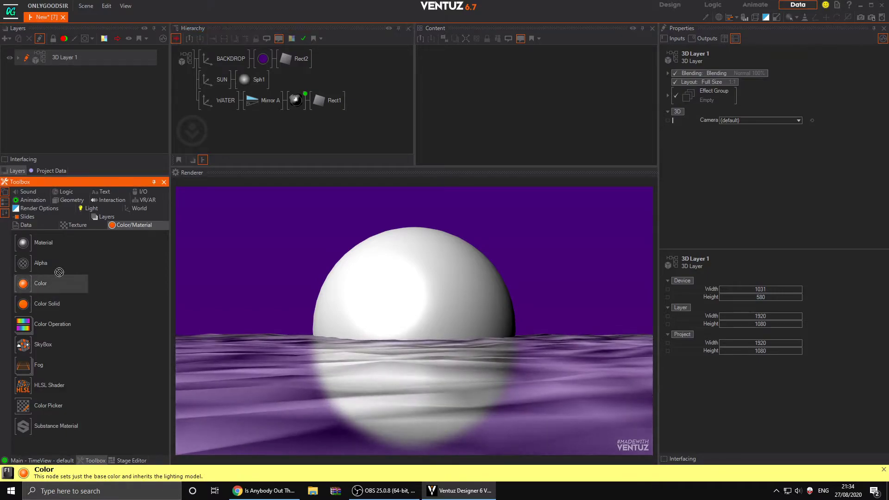
left_click_drag(242, 79, 243, 80)
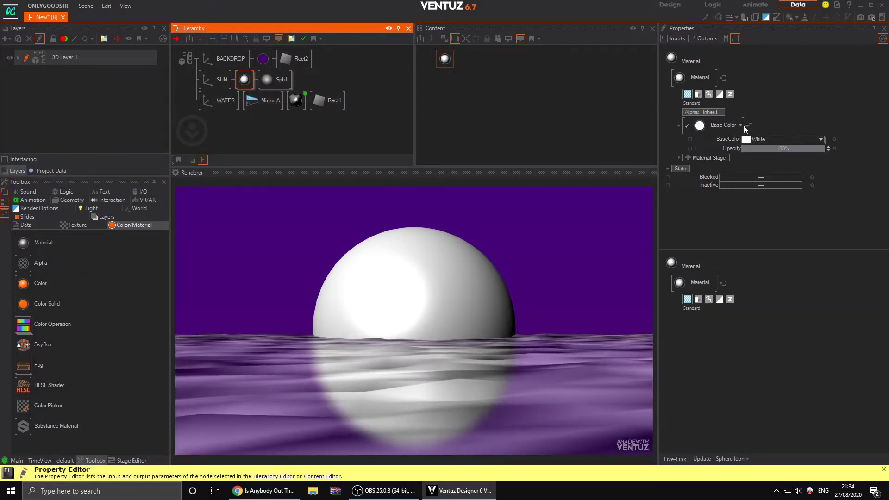
left_click(732, 124)
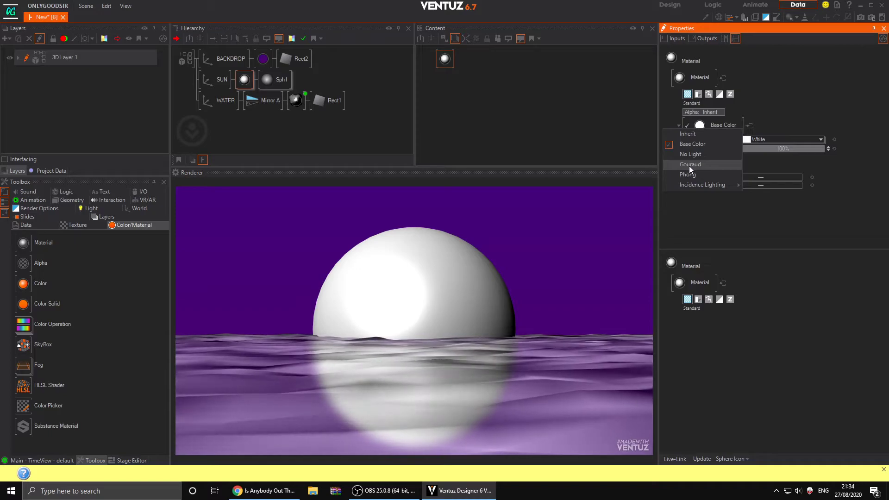
left_click(697, 164)
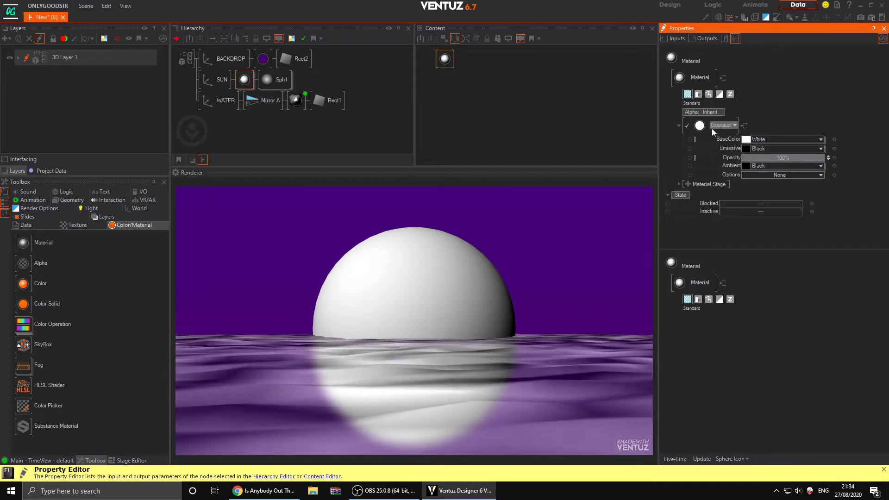
Set the sun material's base color to yellow-orange 255, 184, 5 and its emissive color to orange 158, 73, 0
left_click(808, 140)
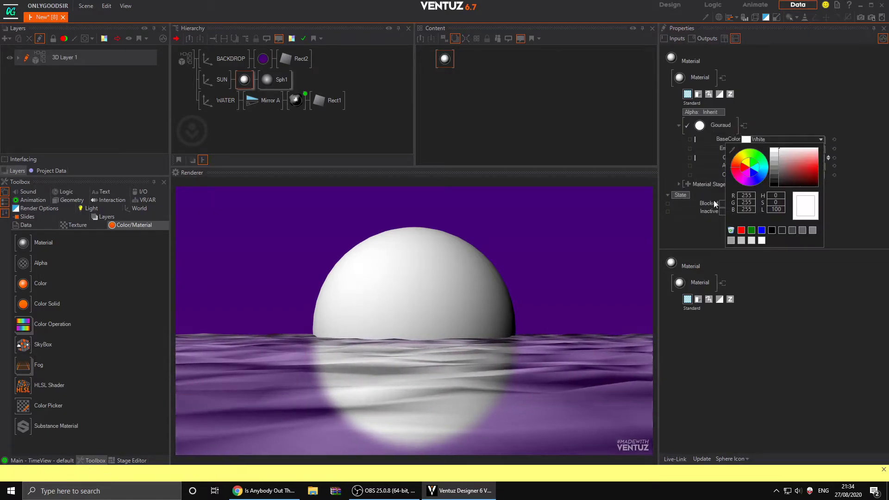
left_click(739, 157)
left_click_drag(814, 174, 818, 169)
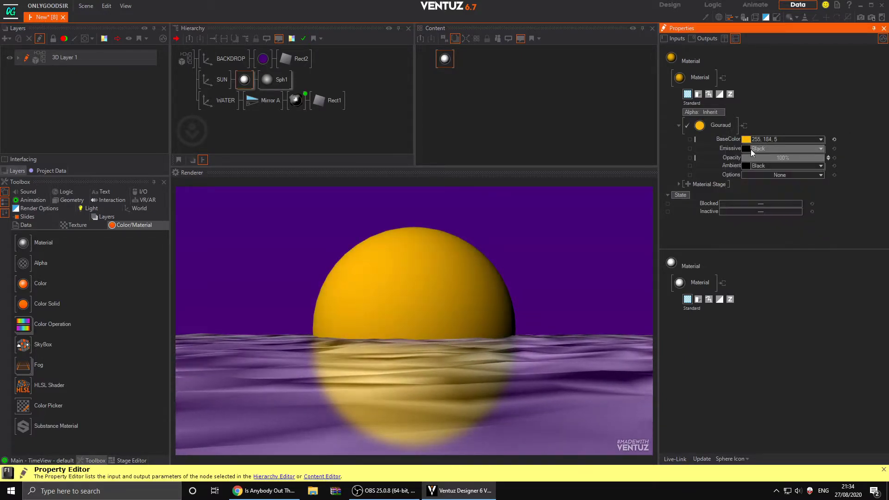
left_click(819, 149)
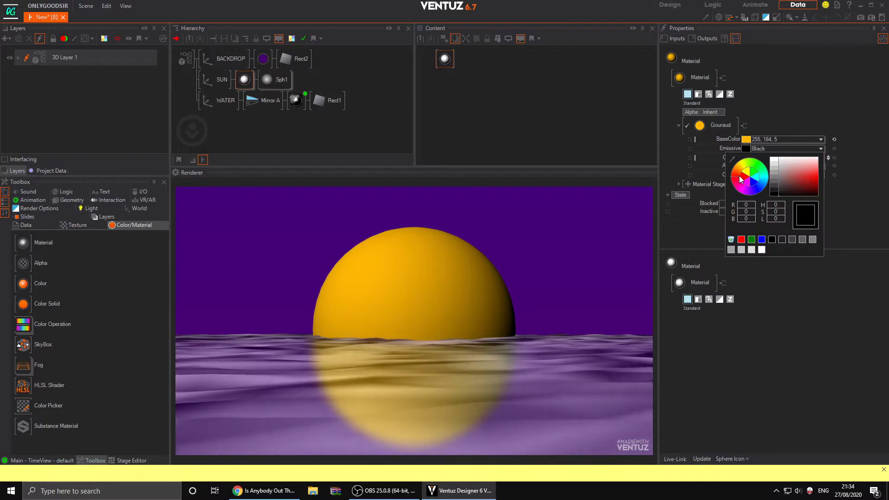
left_click(741, 179)
left_click_drag(804, 174, 830, 184)
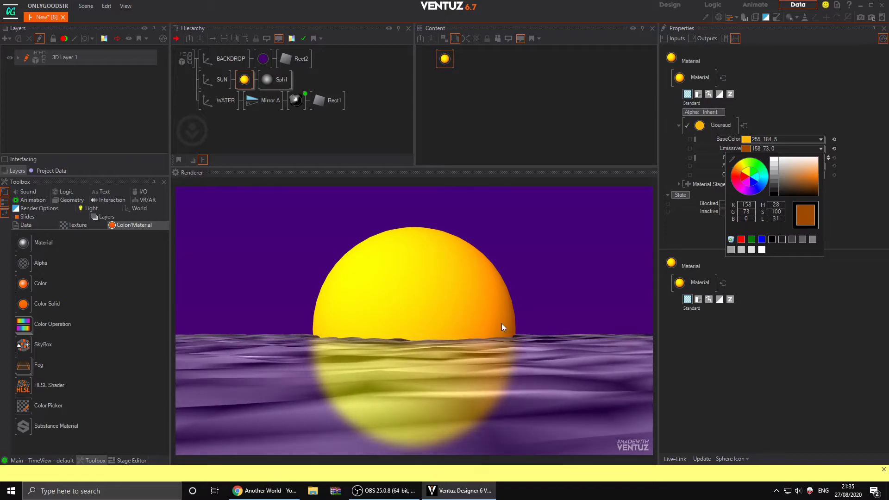
left_click(872, 104)
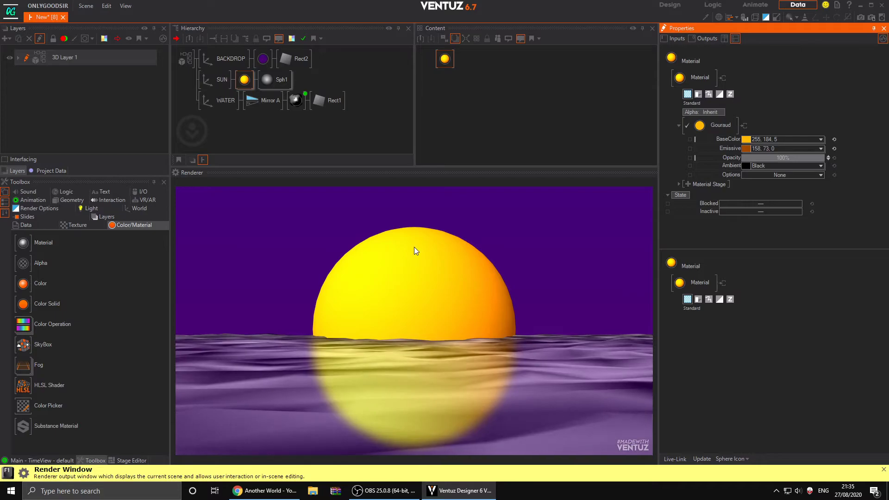
Add a Glare effect to the Effect Group of 3D Layer 1
left_click(18, 57)
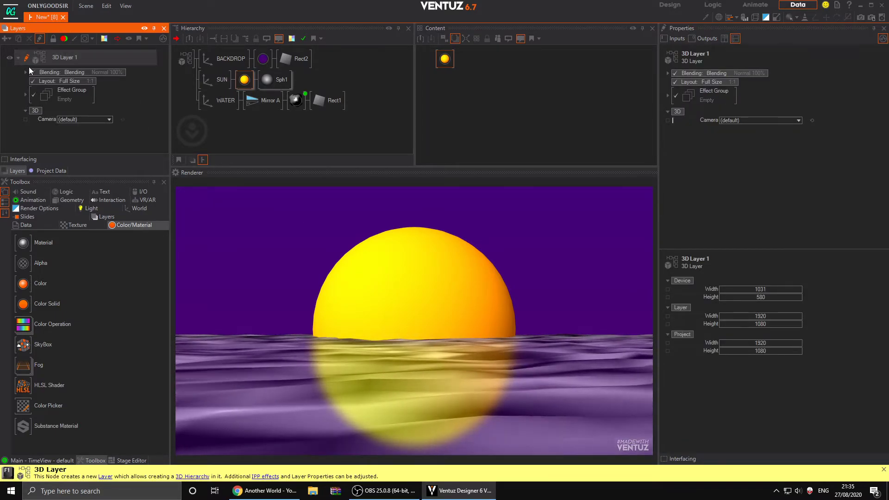
left_click(25, 94)
scroll(88, 90, "down", 1)
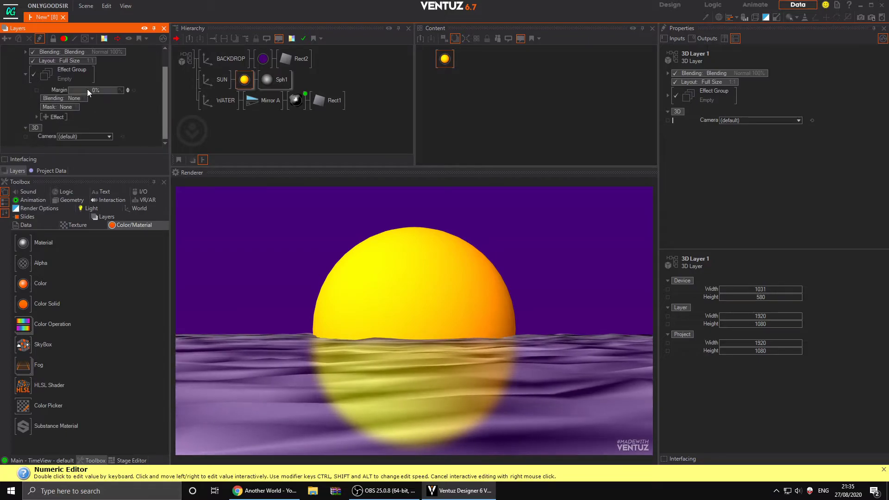
left_click(46, 117)
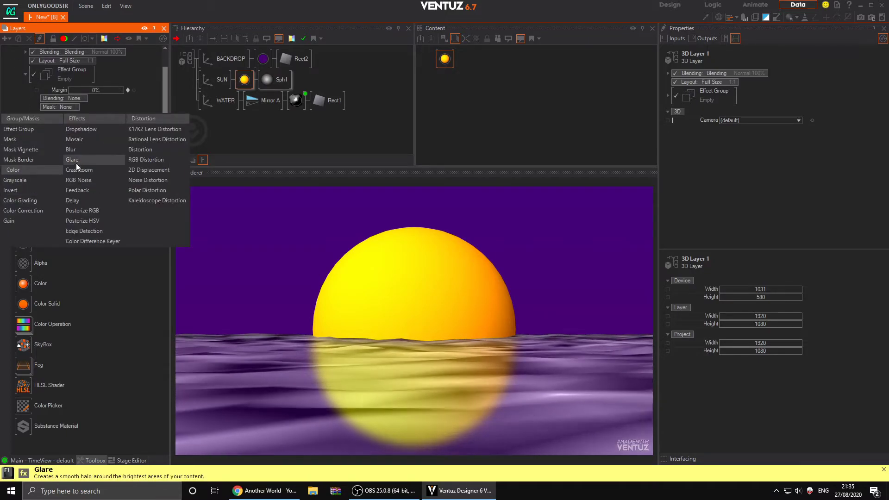
left_click(99, 161)
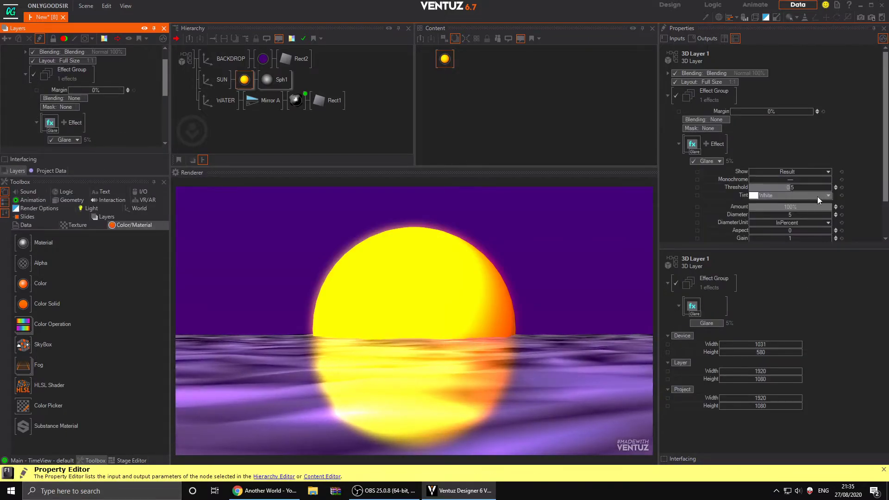
Adjust the Glare effect to a diameter of 36, a gain of 0.68 and a threshold of 0.35
scroll(820, 176, "down", 2)
left_click_drag(790, 172, 831, 169)
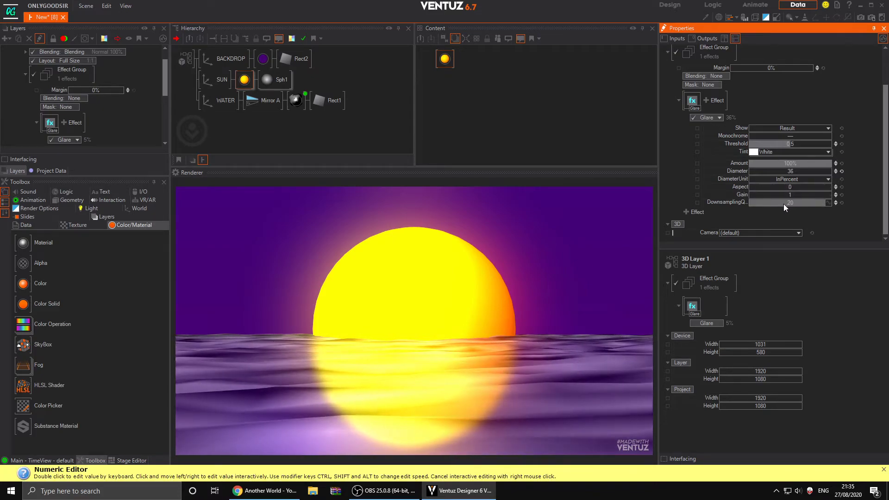
left_click_drag(791, 195, 768, 195)
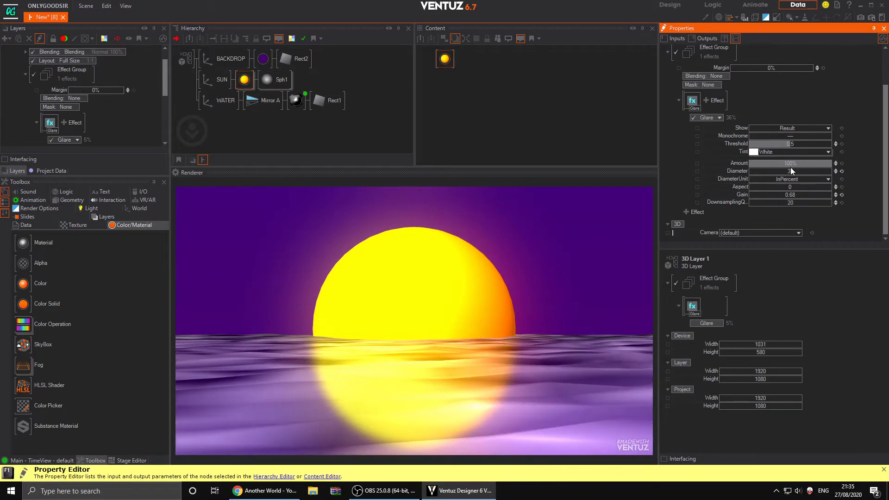
mouse_move(793, 146)
left_mouse_down()
mouse_move(801, 145)
mouse_move(783, 145)
mouse_move(792, 145)
left_mouse_up()
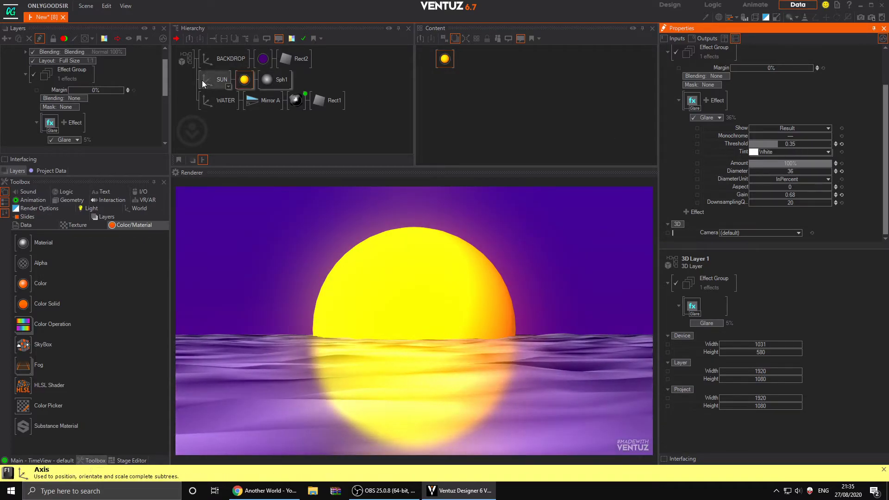
Insert an Axis at the root of the hierarchy as parent of the BACKDROP, SUN and WATER branches
left_click(186, 134)
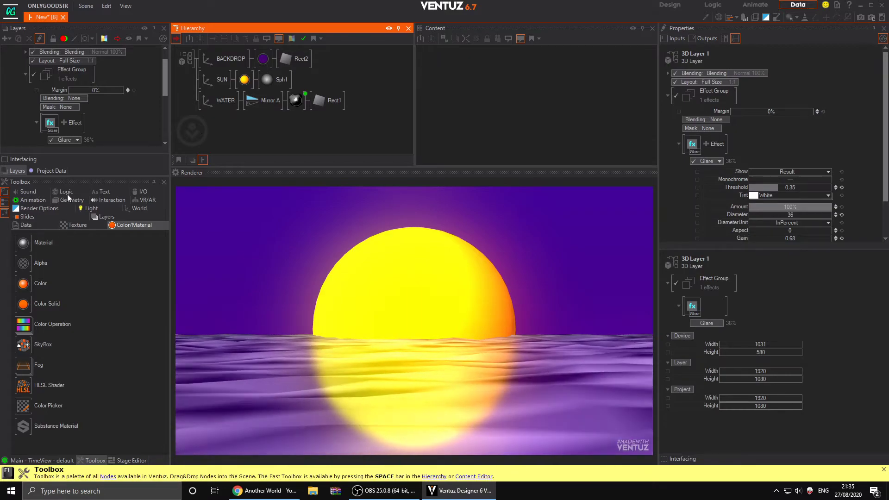
left_click(138, 207)
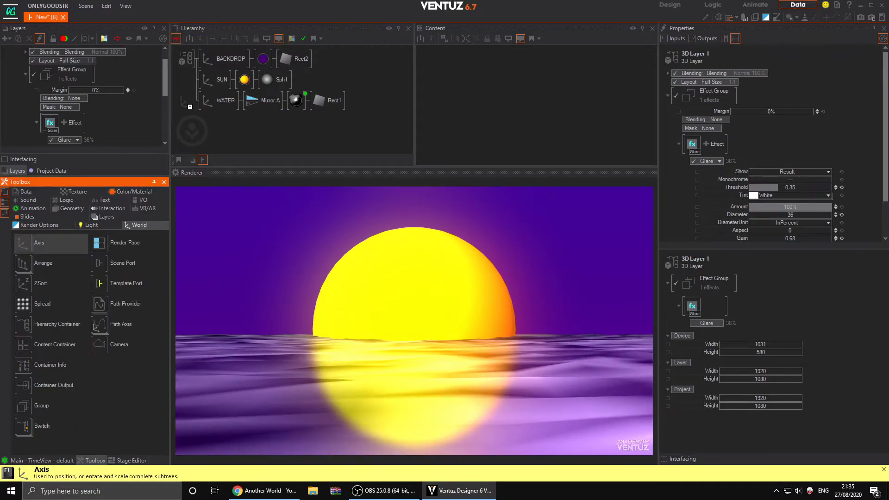
left_click_drag(204, 59, 205, 57)
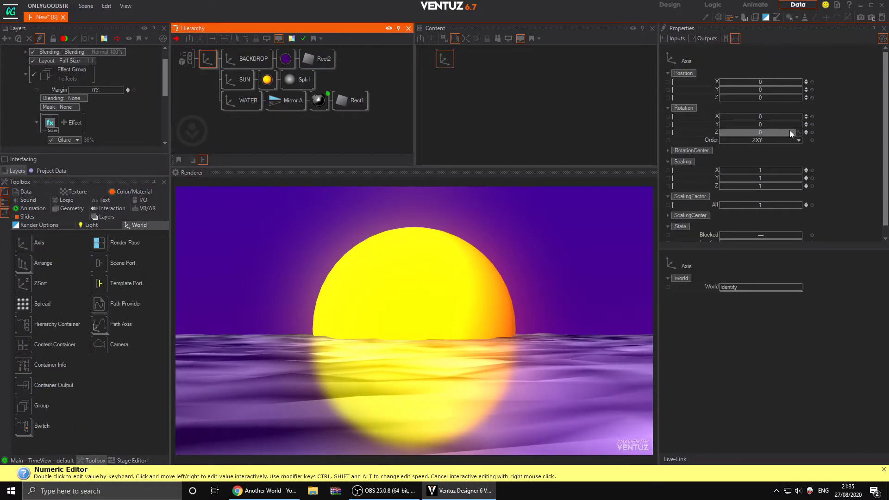
Set the root Axis's Z position to about 50.6 and widen the backdrop rectangle Rect2 to a SizeX of 3
mouse_move(767, 98)
left_mouse_down()
mouse_move(808, 96)
mouse_move(784, 100)
left_mouse_up()
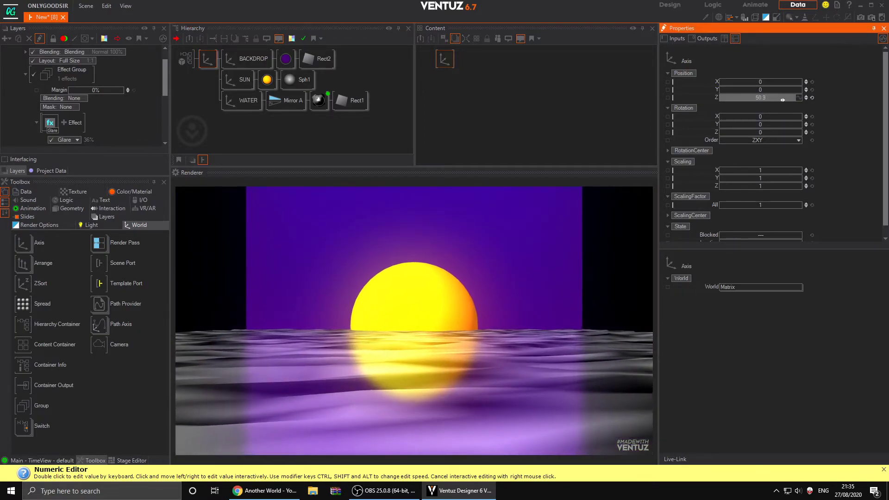
left_click(318, 59)
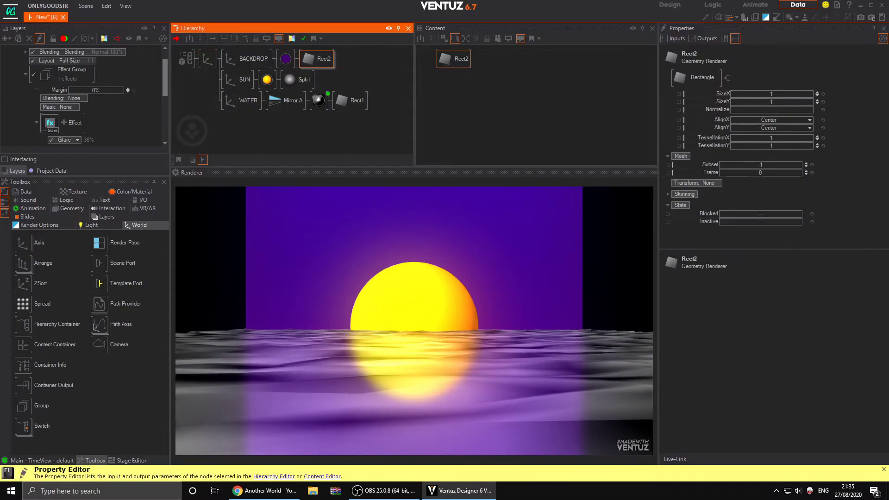
left_click_drag(800, 94, 812, 93)
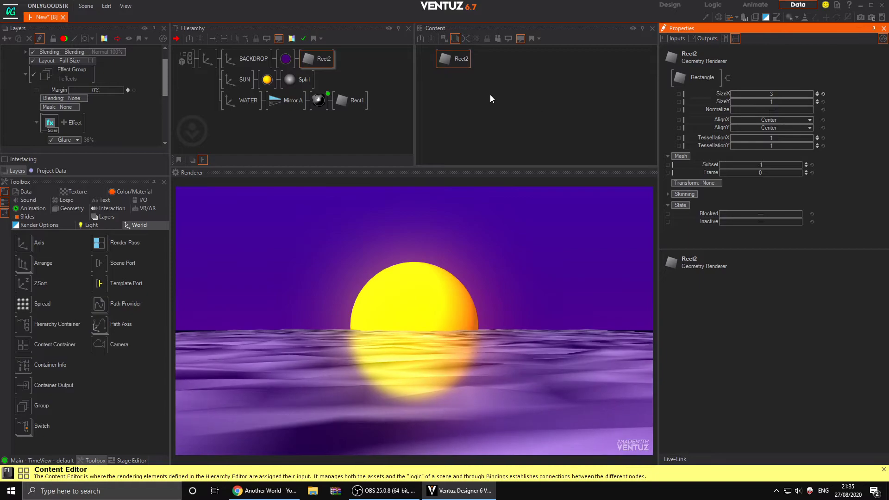
Raise the visibility of the water's Mirror A effect to 88.5%
left_click(208, 60)
left_click(270, 96)
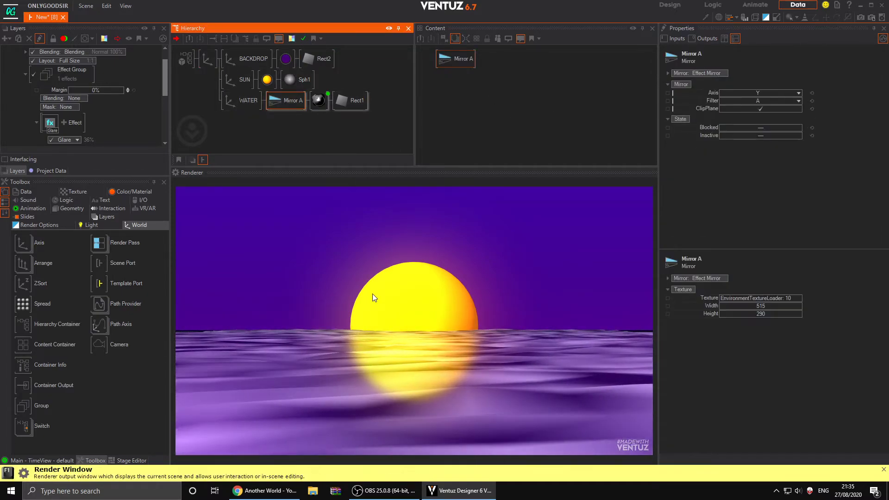
left_click(450, 58)
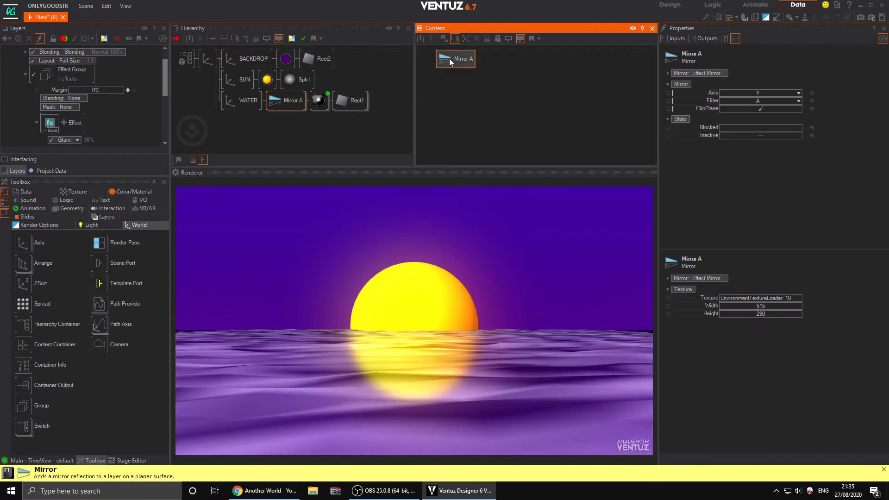
left_click(668, 73)
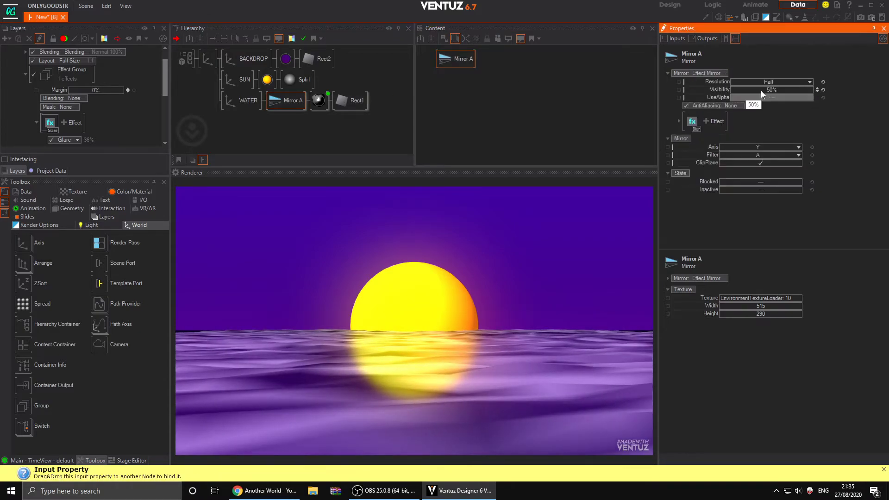
left_click_drag(751, 93, 804, 91)
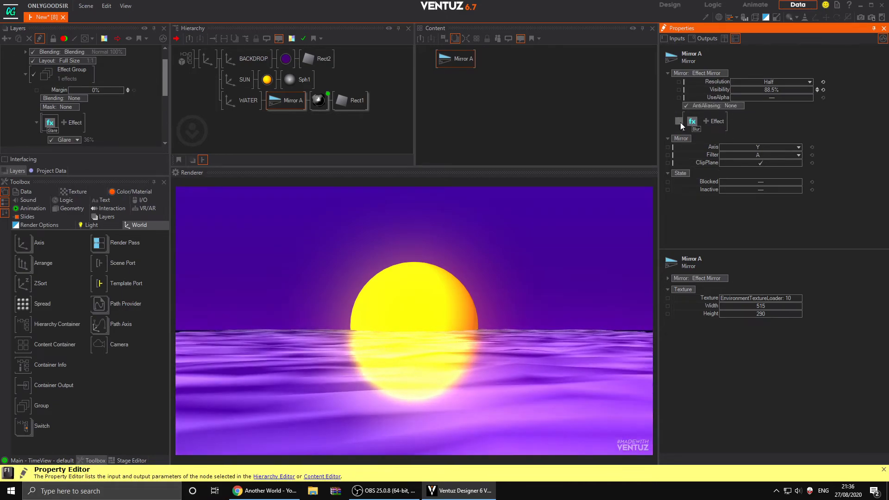
Set the diameter of Mirror A's Blur effect to 25 percent, keeping the blur amount at 100%
left_click(692, 121)
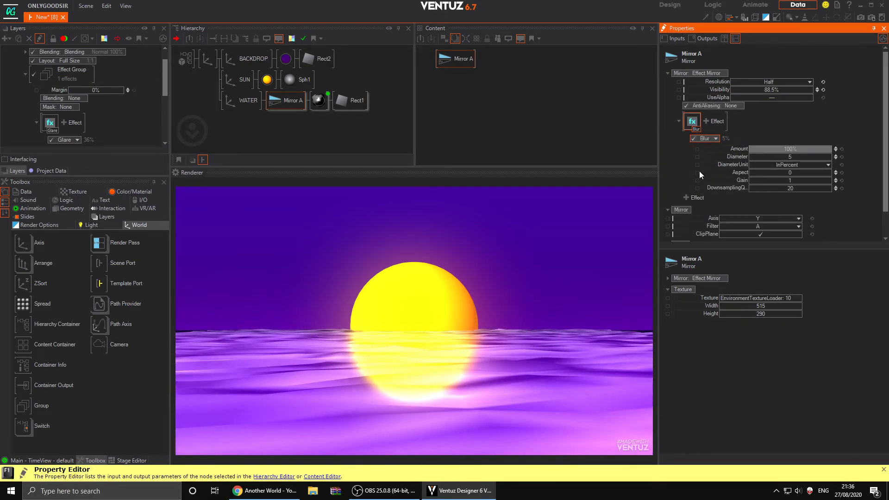
left_click_drag(808, 149, 749, 149)
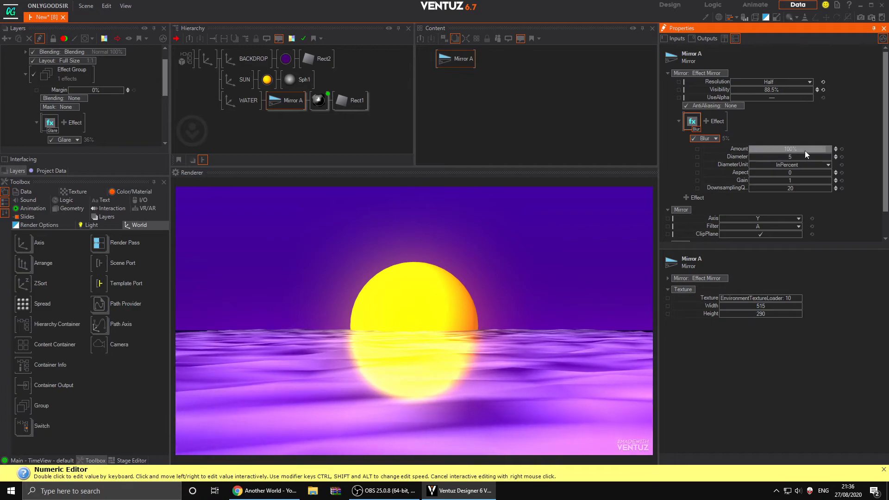
mouse_move(779, 159)
left_mouse_down()
mouse_move(830, 157)
mouse_move(794, 159)
left_mouse_up()
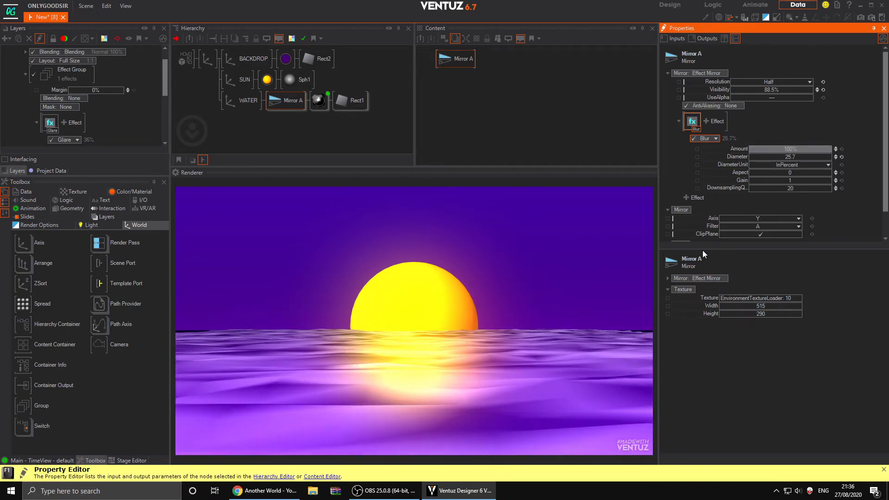
double_click(785, 158)
type("25")
Set the root Axis's Z position to 22.8
left_click(207, 59)
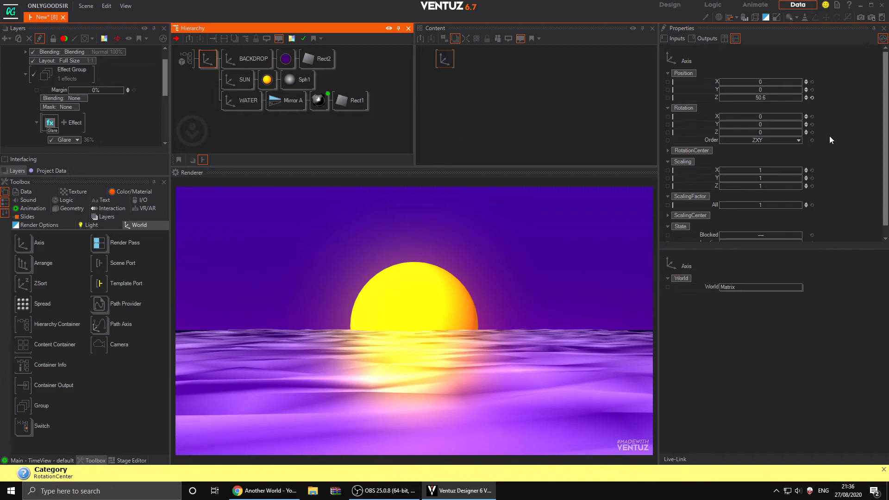
left_click_drag(768, 98, 792, 100)
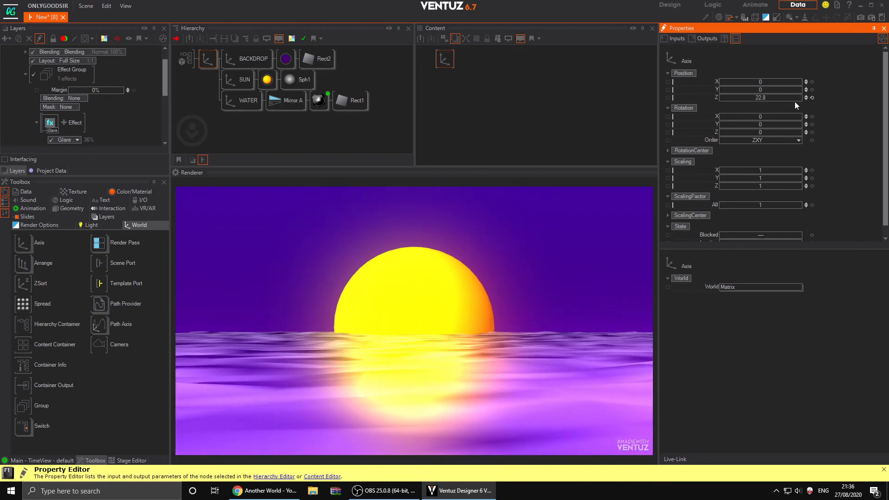
Add a Mover node to the content and bind the root Axis's Z position to its value
left_click(536, 110)
double_click(538, 104)
type("mover")
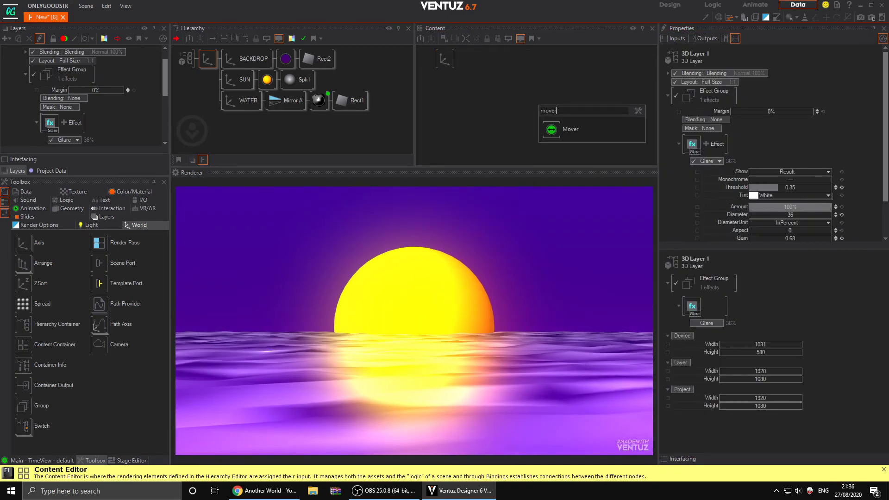
key("Return")
left_click(445, 57)
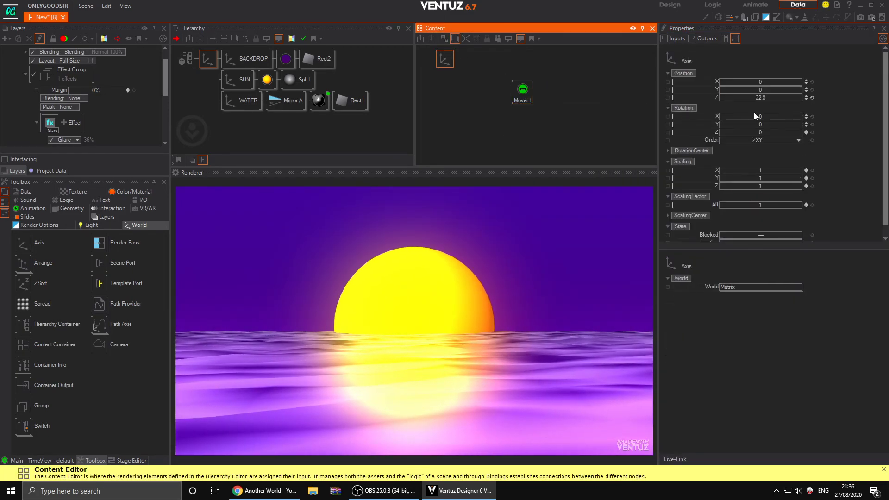
left_click_drag(716, 98, 527, 95)
Configure the Mover with a minimum of -15.3, a maximum of 16.1 and a duration of about 45 s
left_click(526, 97)
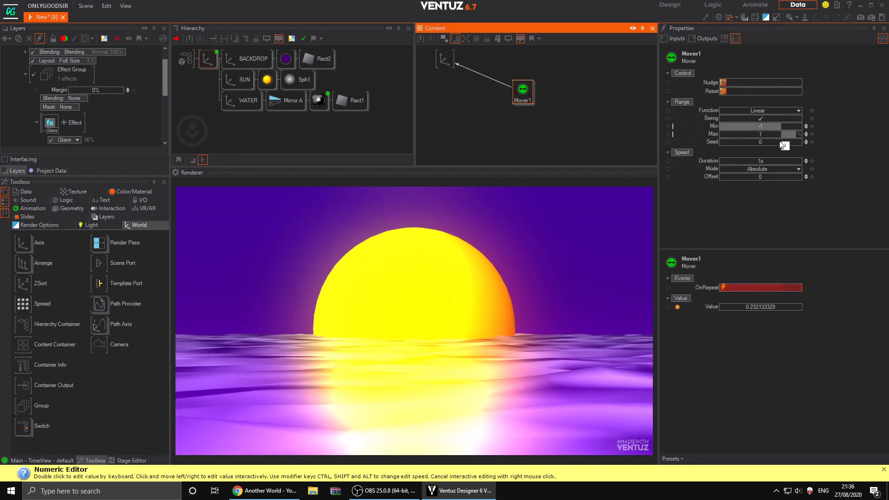
mouse_move(771, 129)
left_mouse_down()
mouse_move(746, 128)
mouse_move(805, 134)
mouse_move(760, 126)
left_mouse_up()
left_click_drag(761, 161, 842, 170)
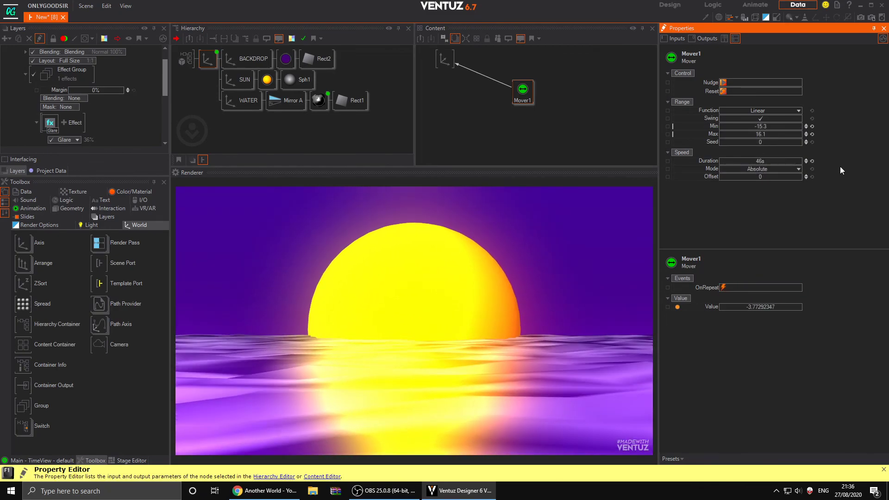